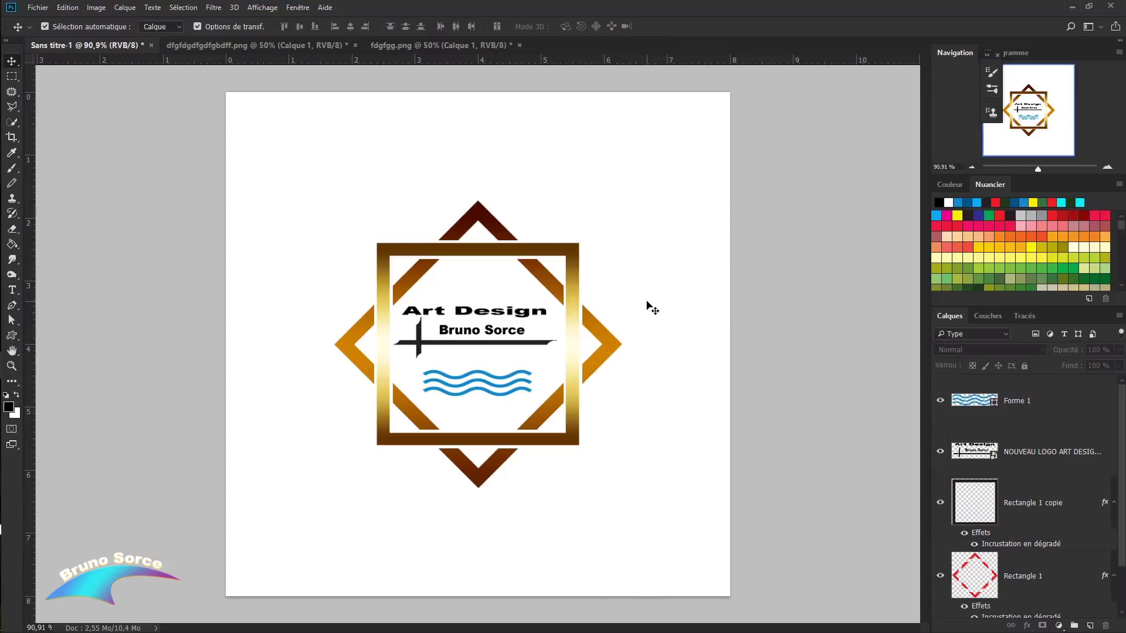
Close the finished gold-frame logo document with Ctrl+W.
key("ctrl+w")
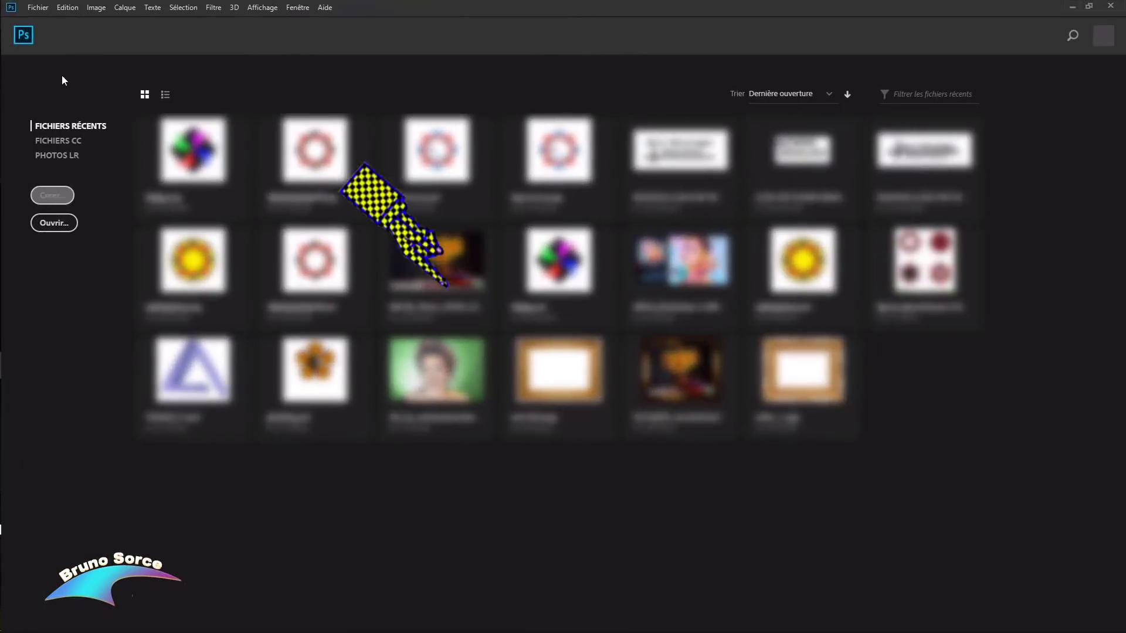
Create a new white 8 × 8 cm document at 300 pixels per inch.
left_click(41, 8)
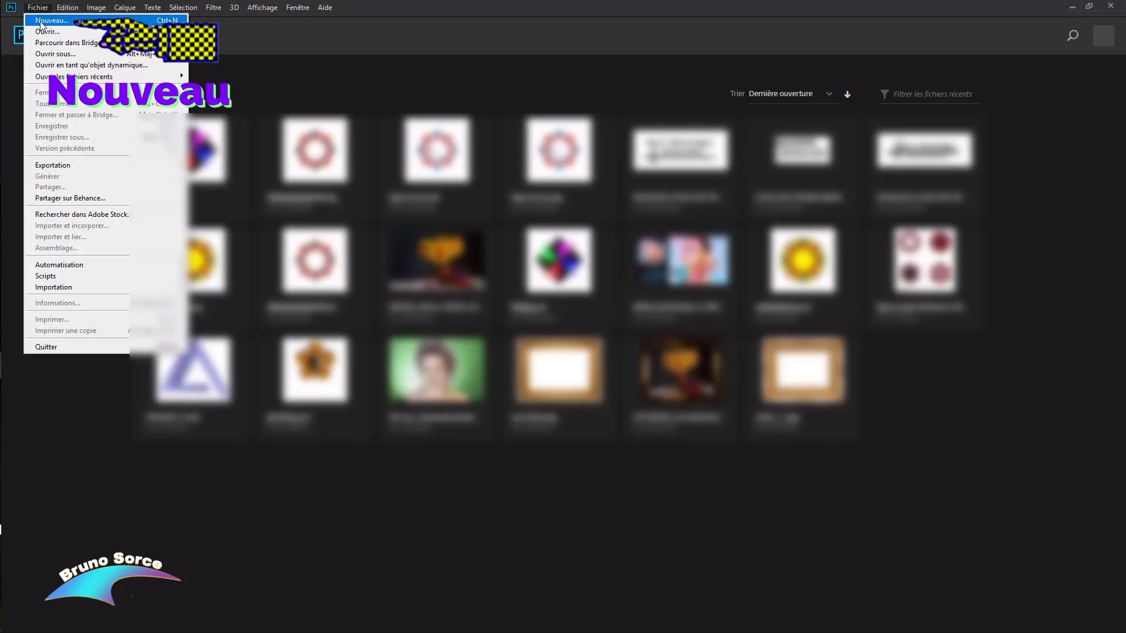
left_click(41, 21)
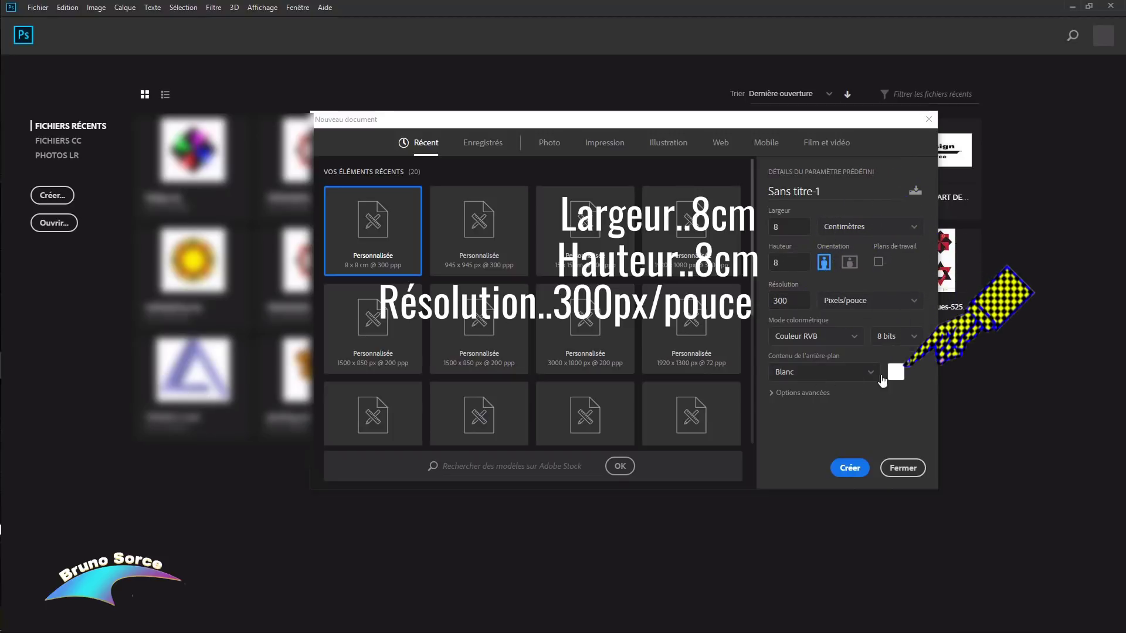
left_click(848, 469)
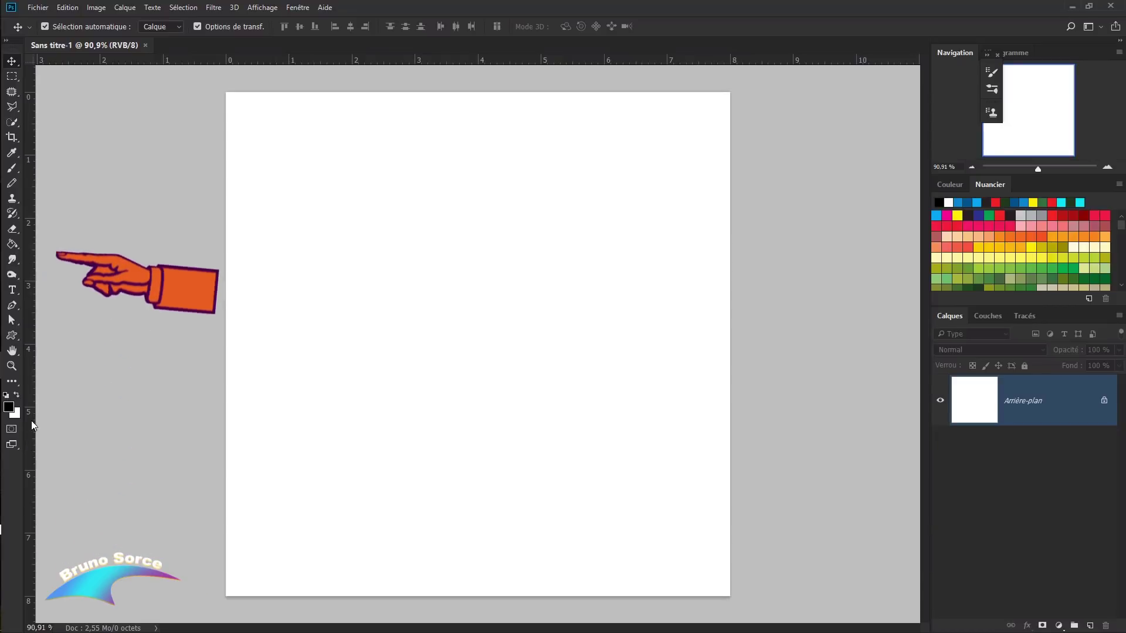
Show the rulers and place vertical and horizontal guides at 4 cm.
left_click(262, 7)
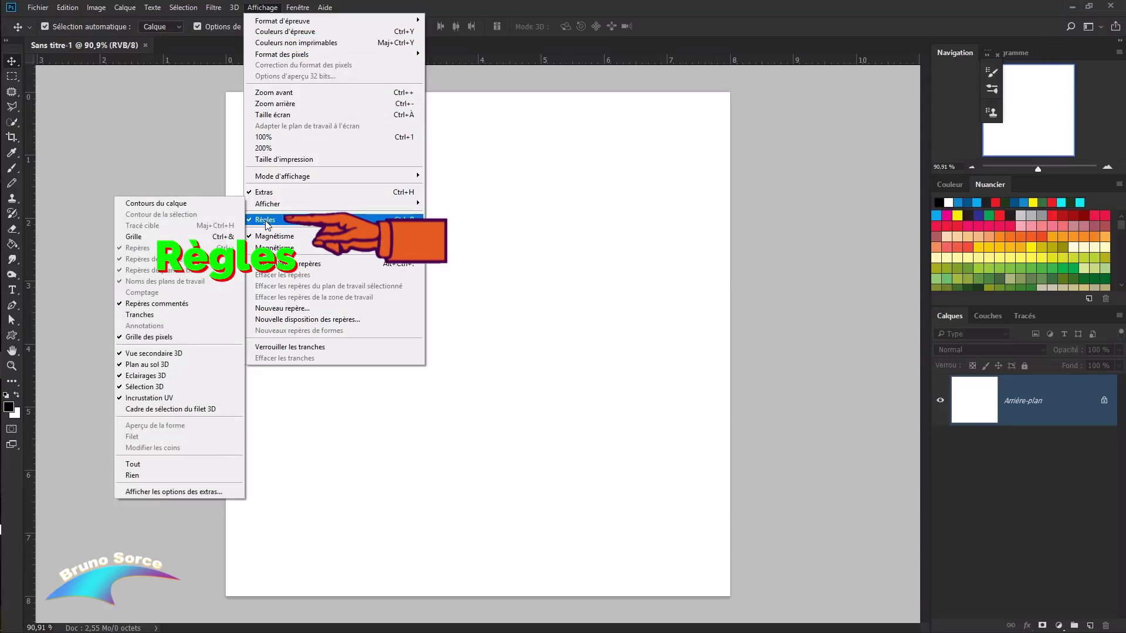
key("Escape")
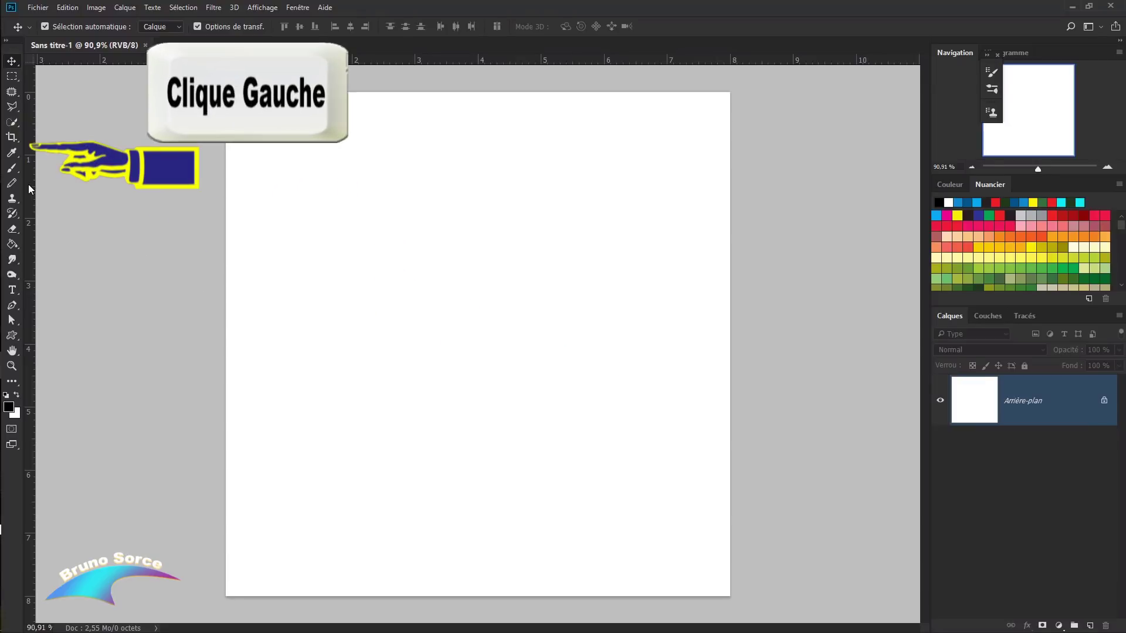
left_click_drag(28, 185, 178, 220)
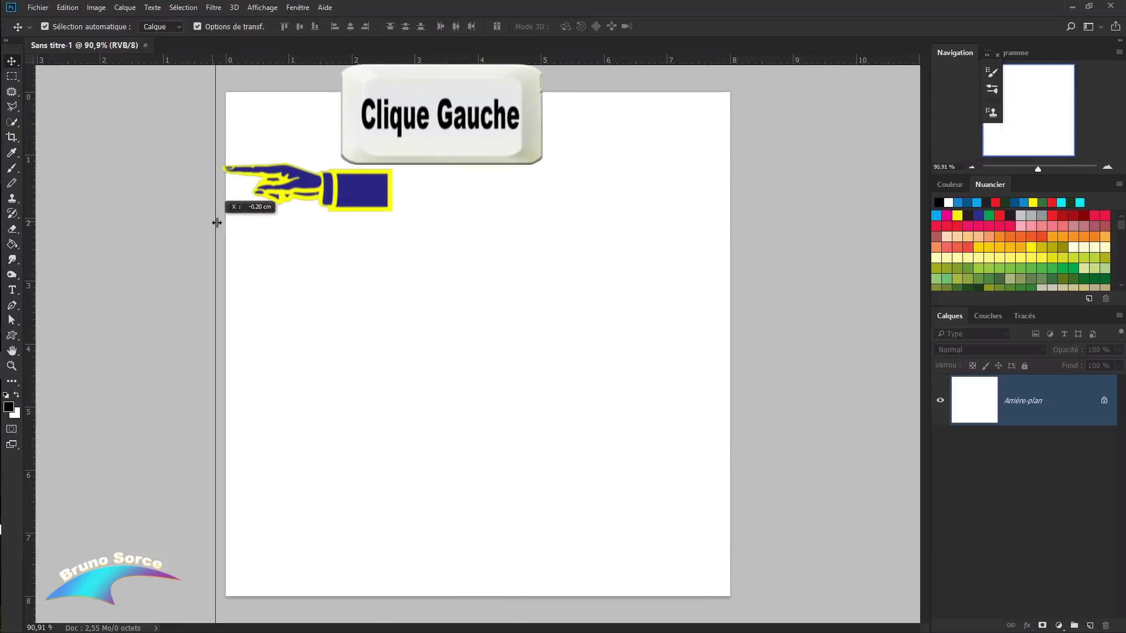
mouse_move(178, 221)
left_mouse_down()
mouse_move(487, 258)
mouse_move(452, 254)
mouse_move(478, 264)
left_mouse_up()
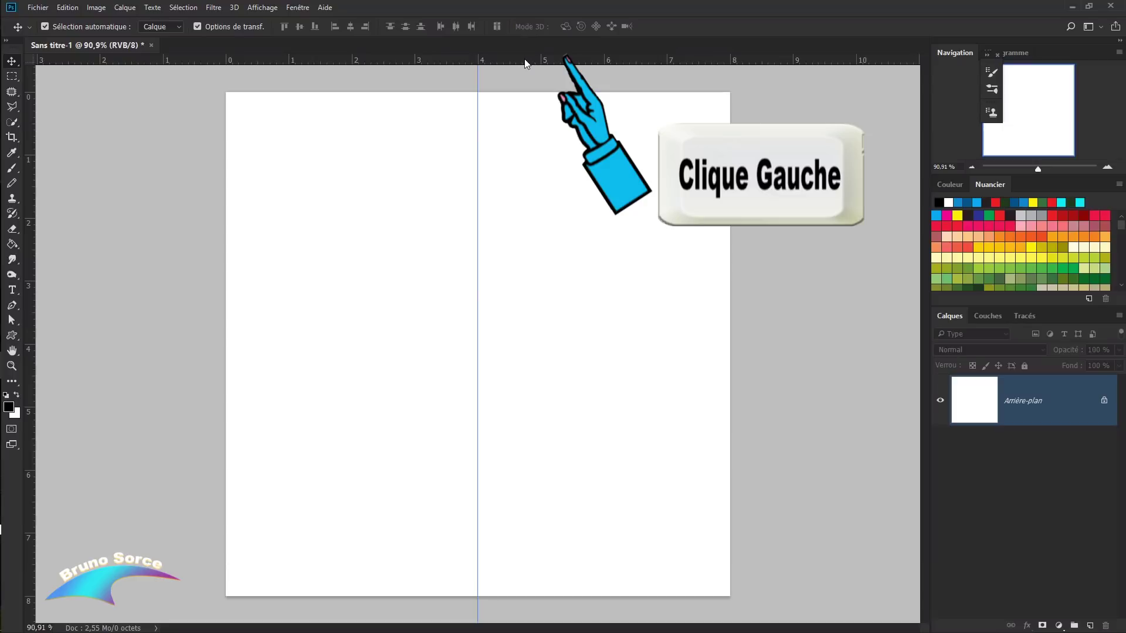
left_click_drag(524, 59, 544, 347)
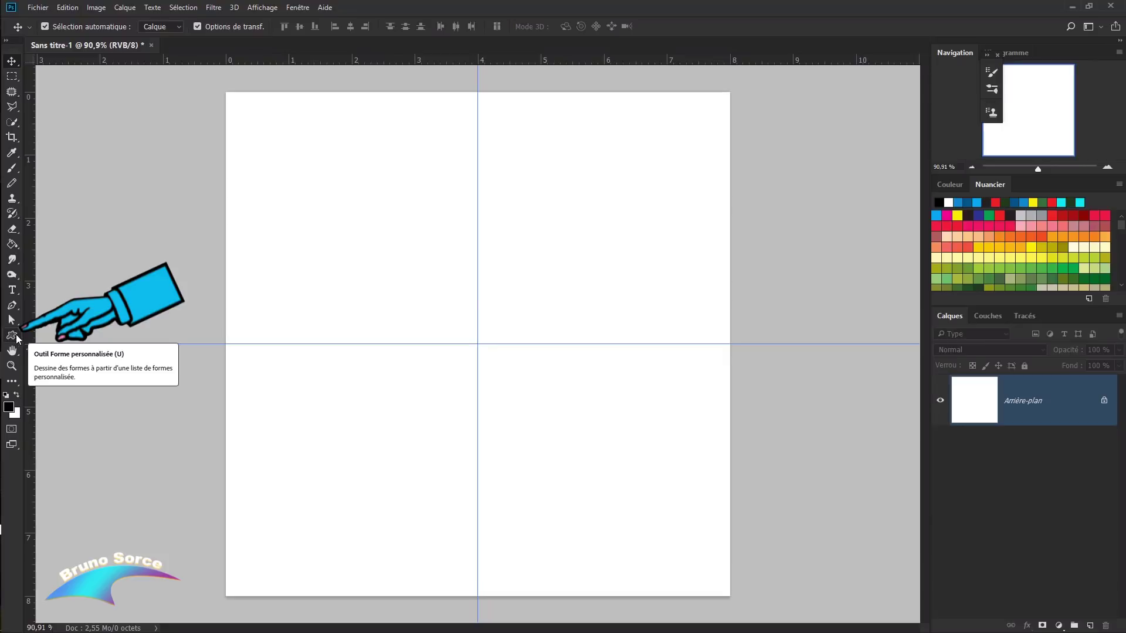
Switch to the Rectangle tool in Forme (shape) mode.
left_click(11, 338)
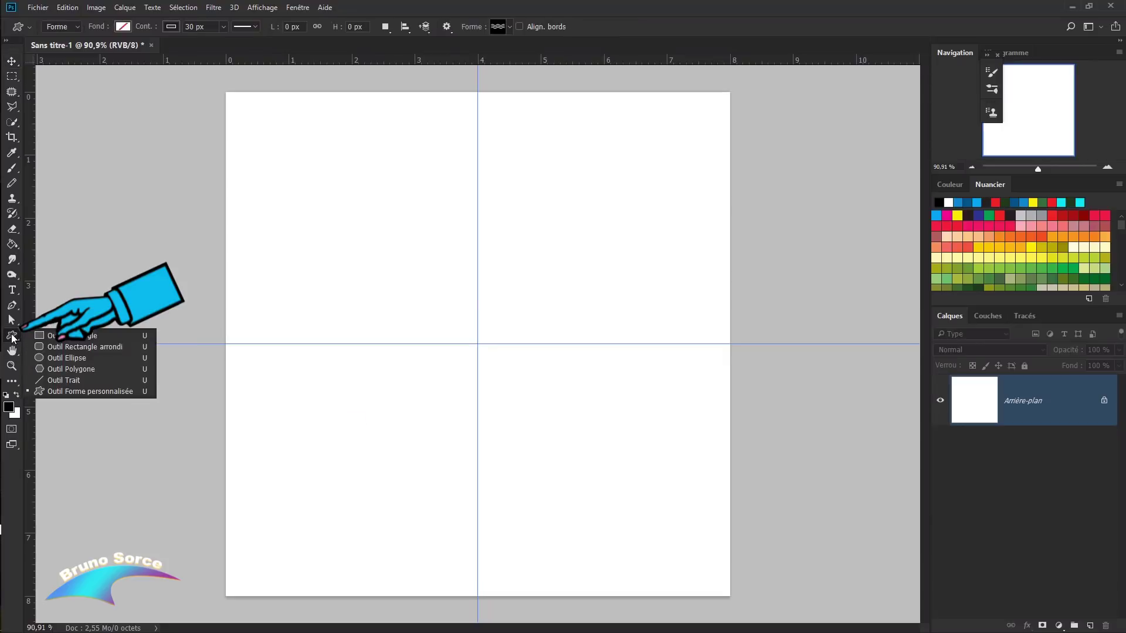
left_click(74, 336)
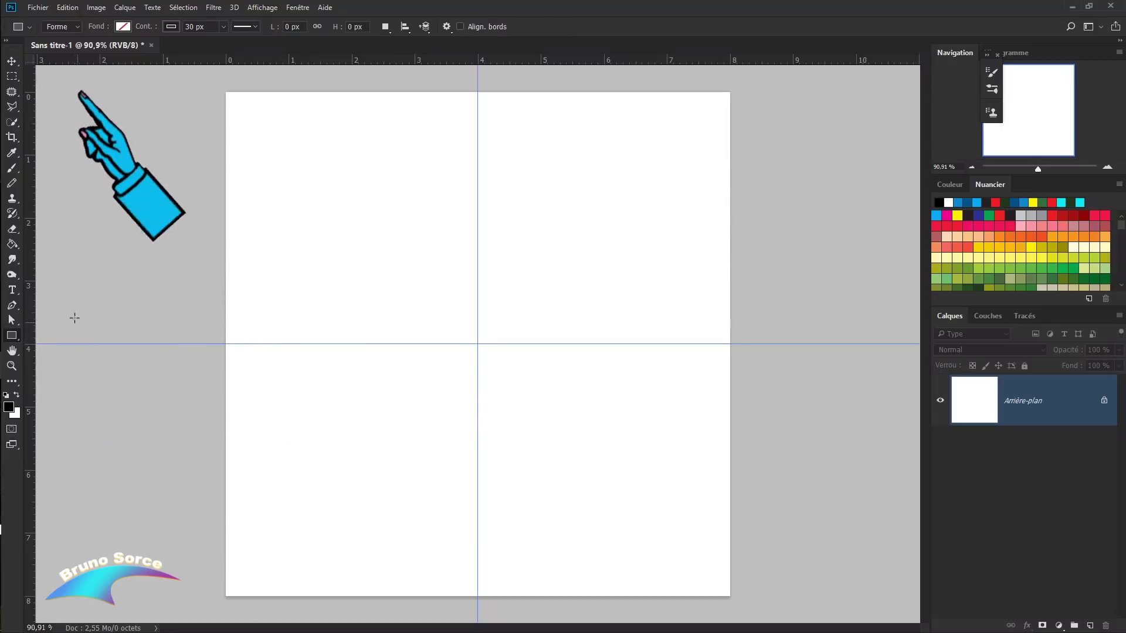
left_click(61, 27)
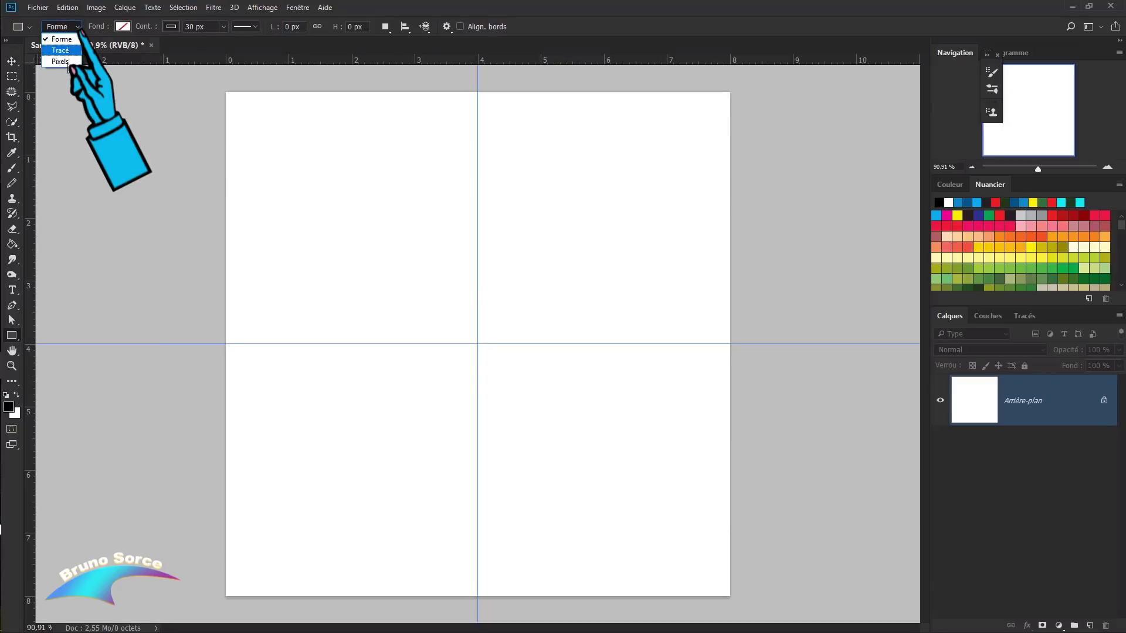
left_click(67, 40)
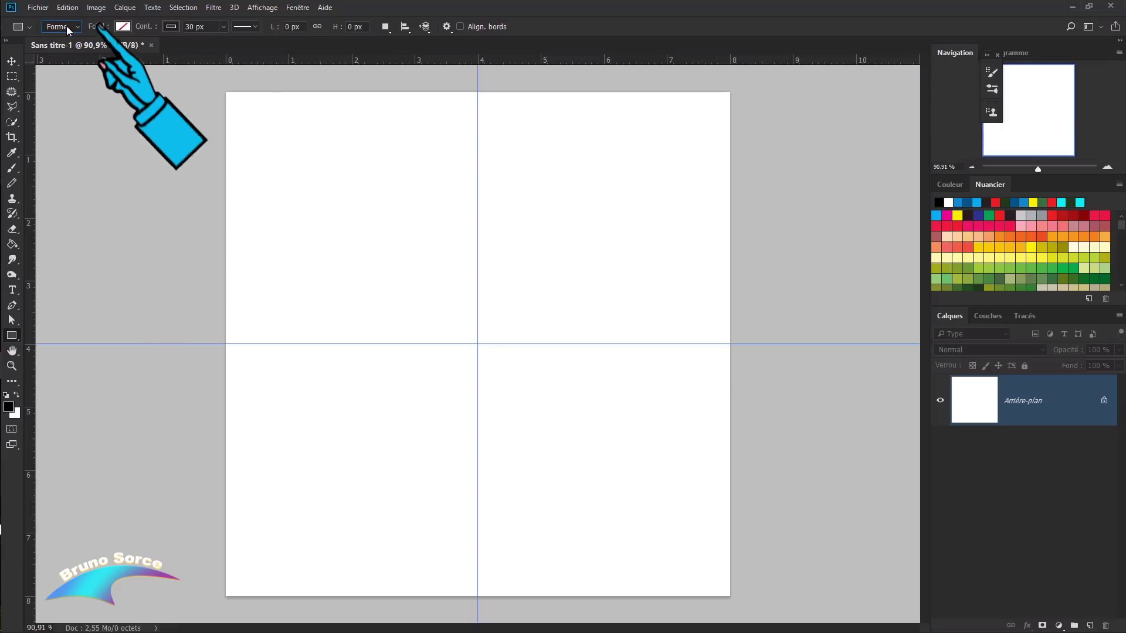
Give the rectangle no fill and a dark 40 px outline, and start drawing it.
left_click(123, 27)
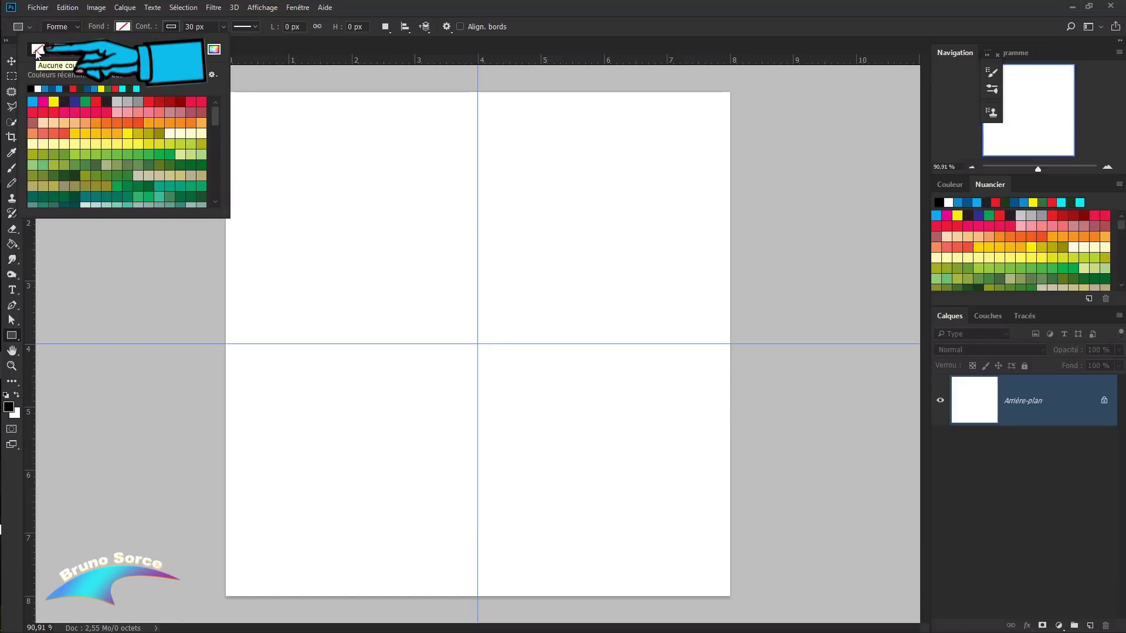
left_click(171, 26)
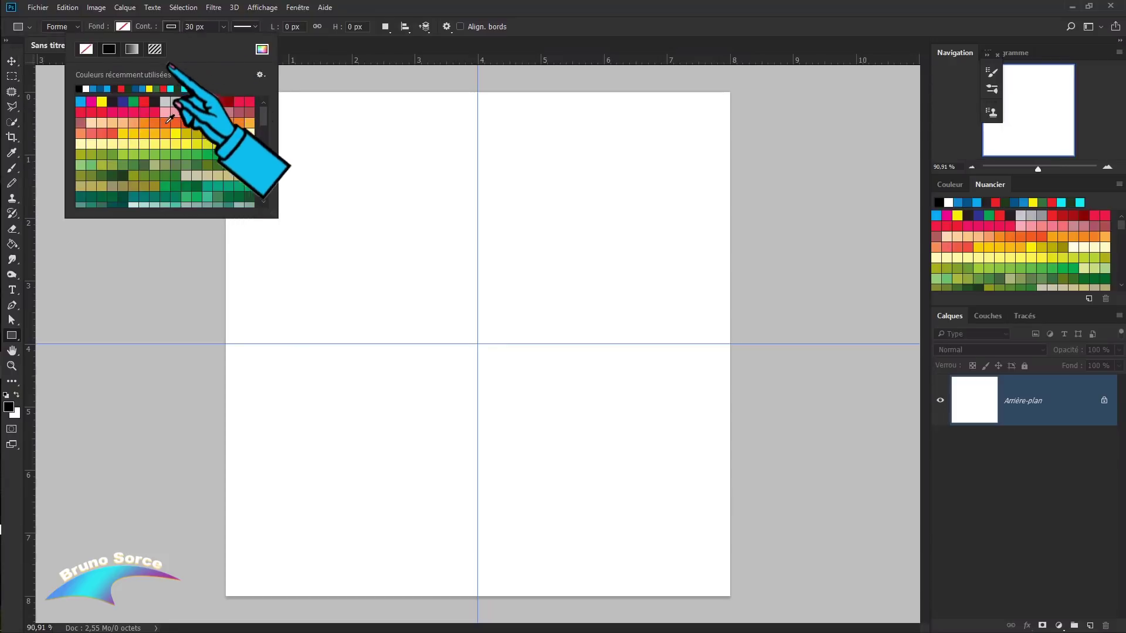
left_click(156, 102)
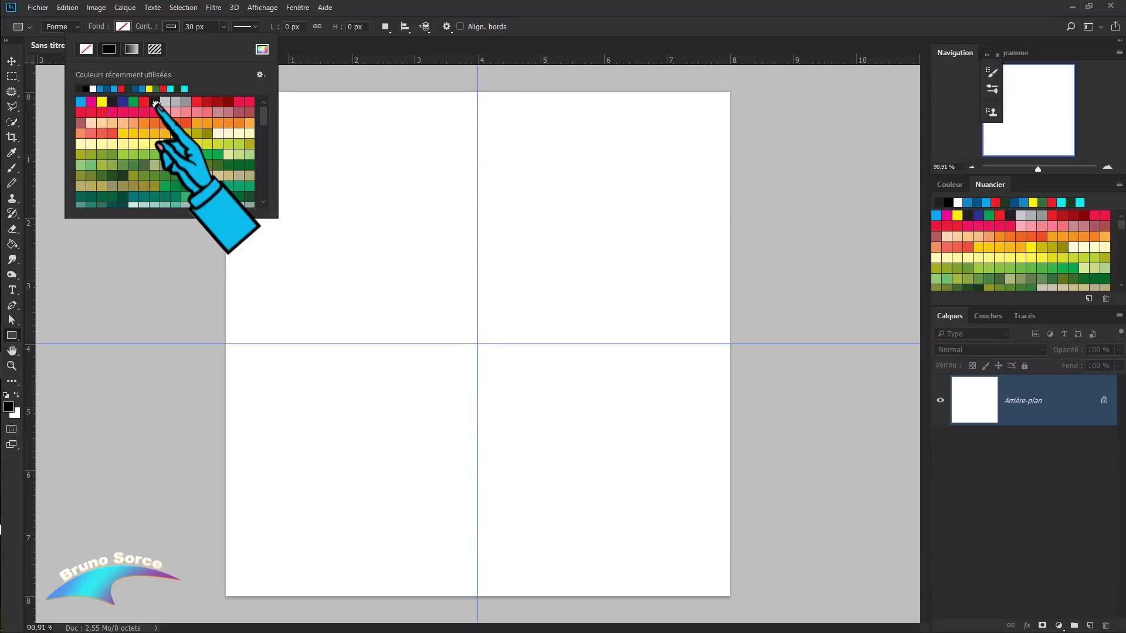
left_click(200, 27)
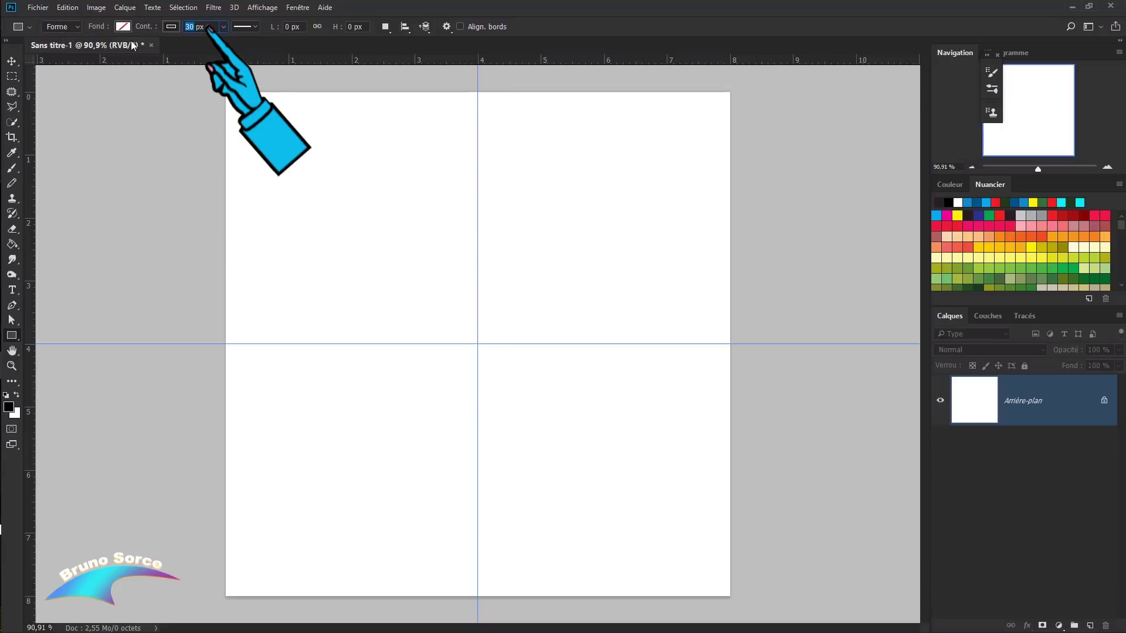
type("40")
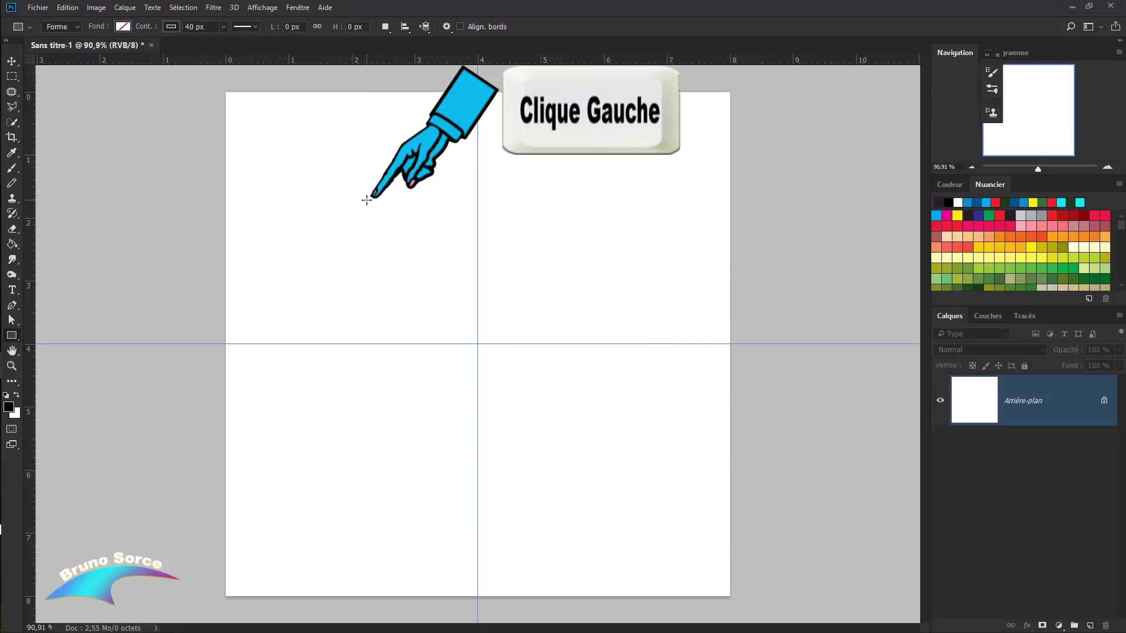
mouse_move(367, 199)
left_mouse_down()
mouse_move(596, 432)
mouse_move(619, 440)
left_mouse_up()
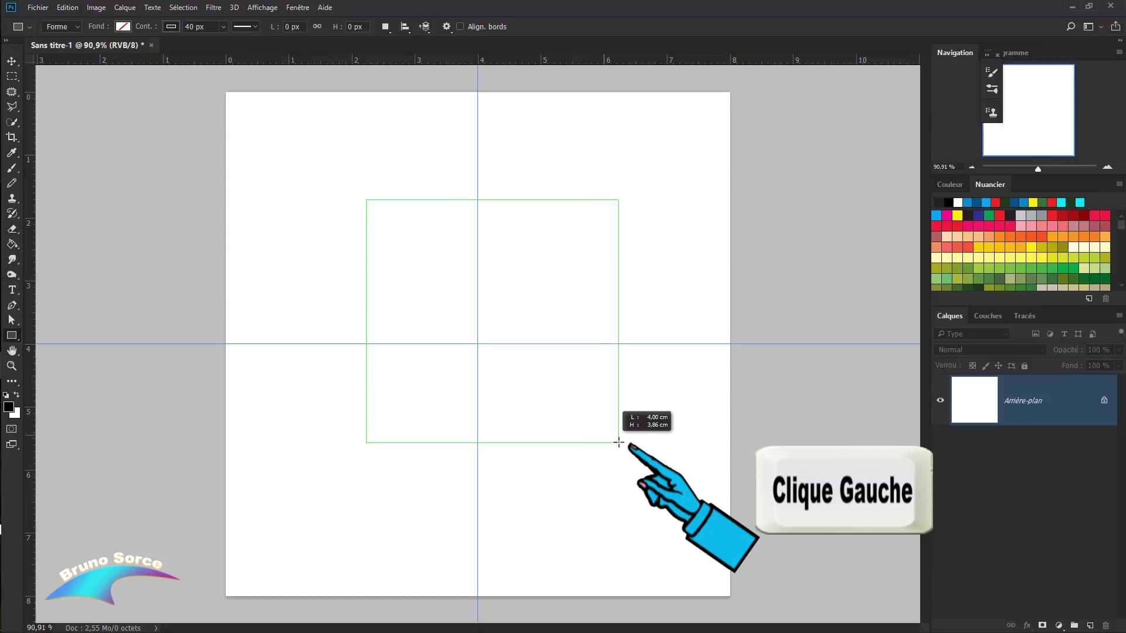
Constrain the rectangle to a 449 × 449 px square and centre it on the guides.
left_click_drag(619, 441, 622, 440)
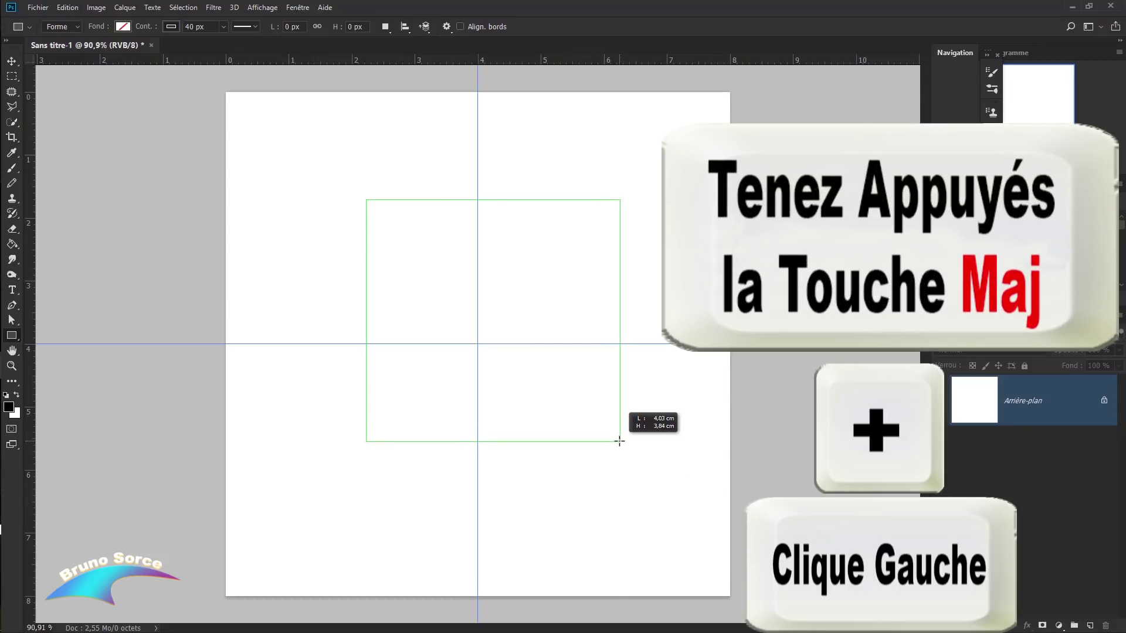
key("shift")
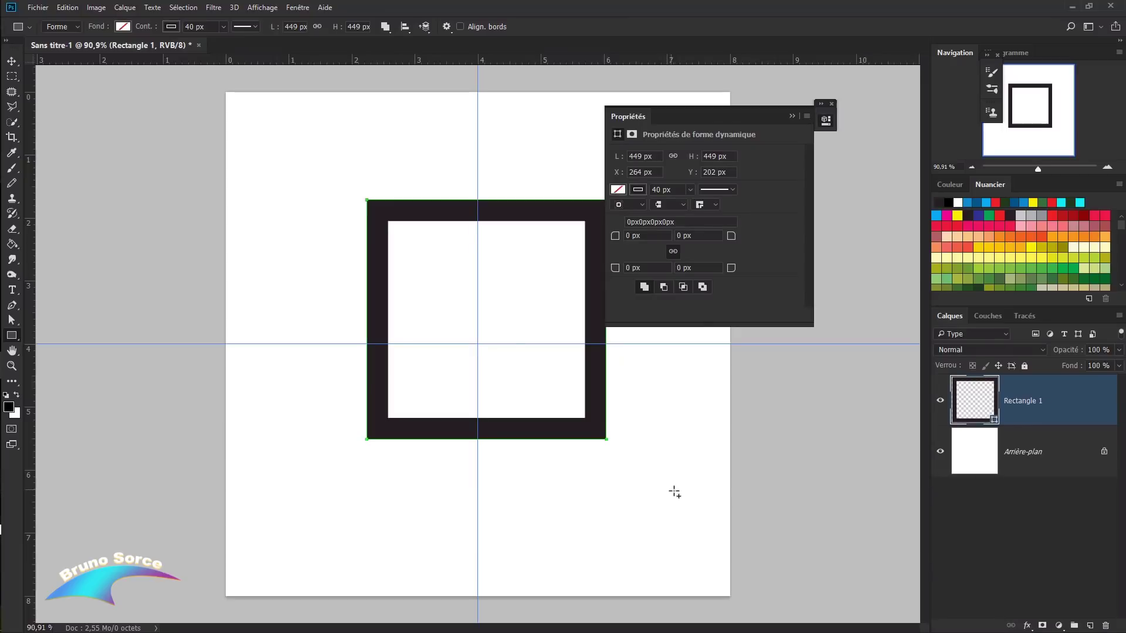
key("v")
left_click_drag(502, 209, 493, 234)
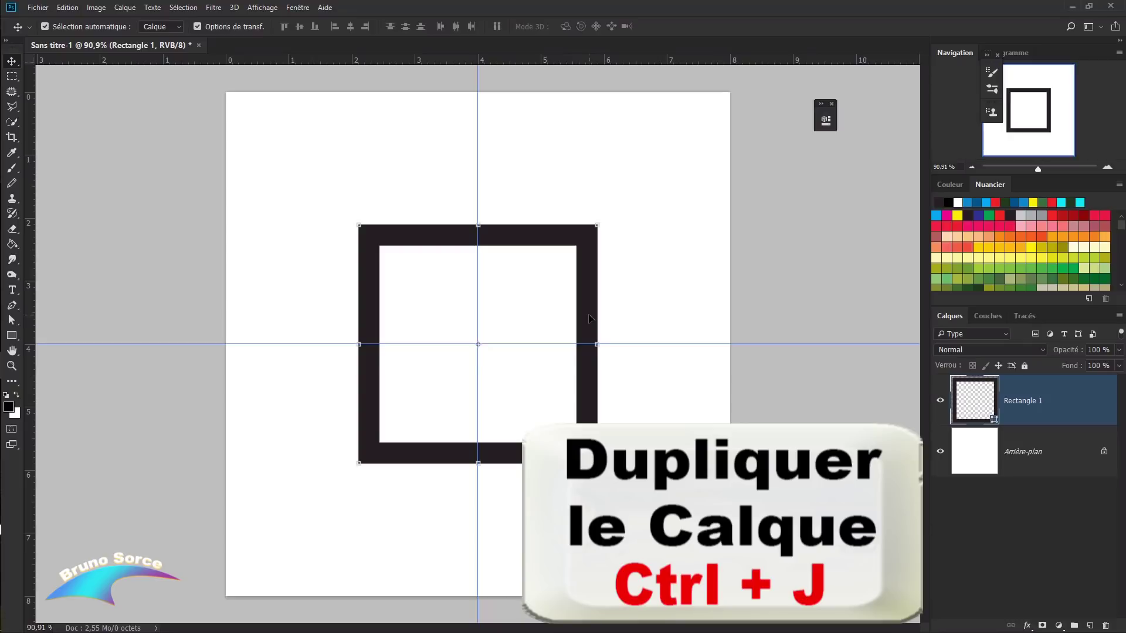
Duplicate the square layer and rename the original Rectangle noir.
key("ctrl+j")
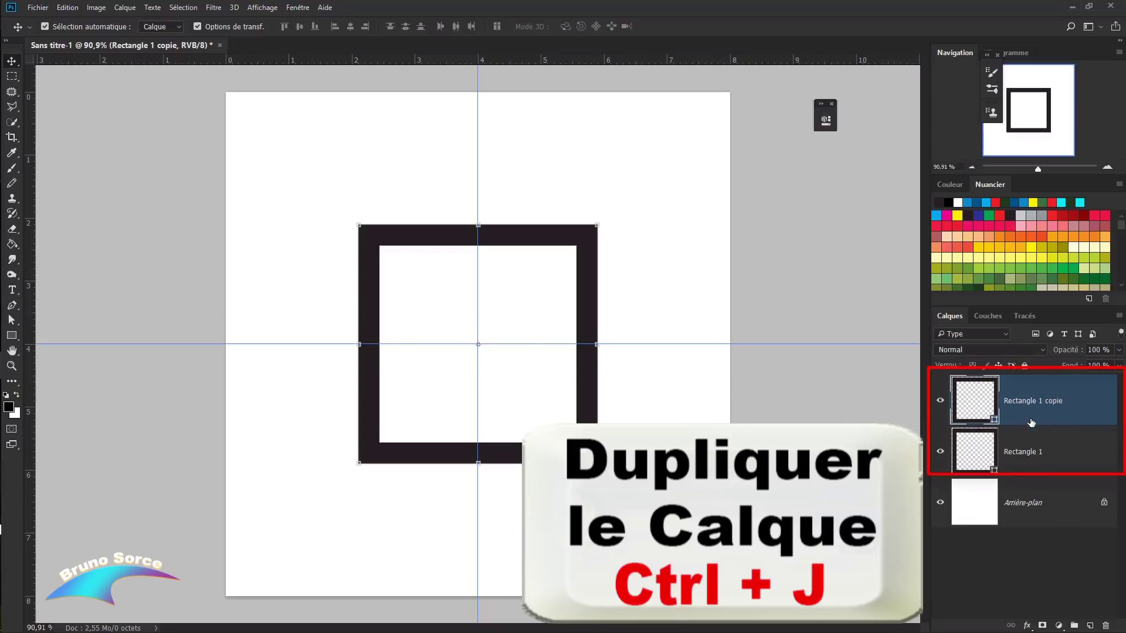
left_click(1022, 456)
double_click(1035, 456)
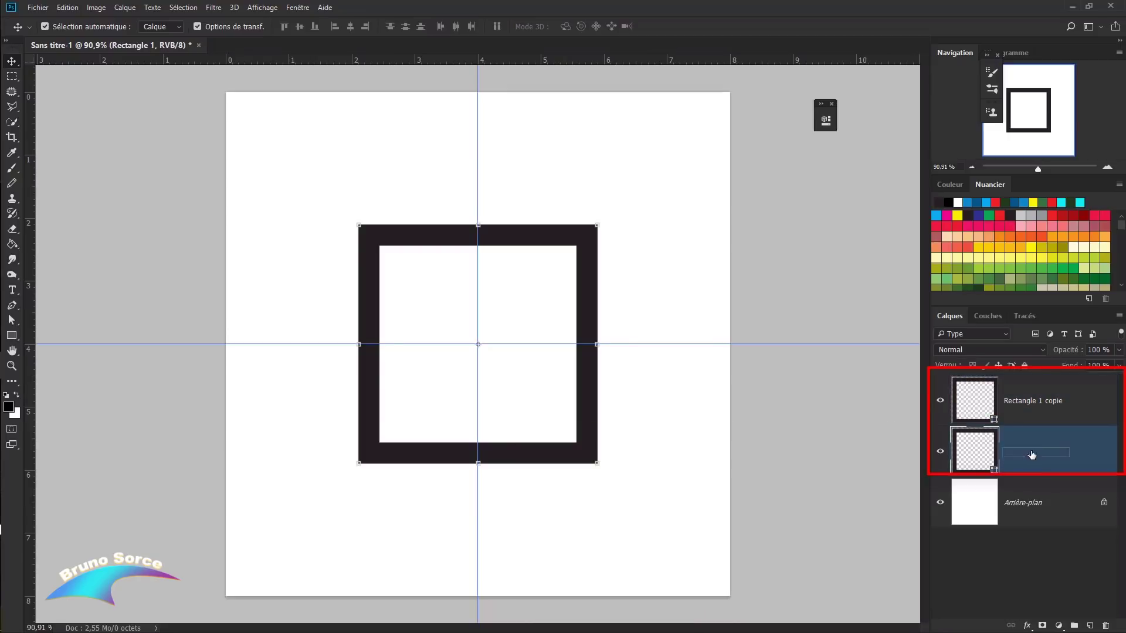
left_click(1060, 455)
key("BackSpace")
key("Return")
Rename the copied layer Rectangle rouge.
double_click(1050, 399)
left_click(1065, 400)
key("BackSpace")
key("BackSpace")
key("BackSpace")
type("roug")
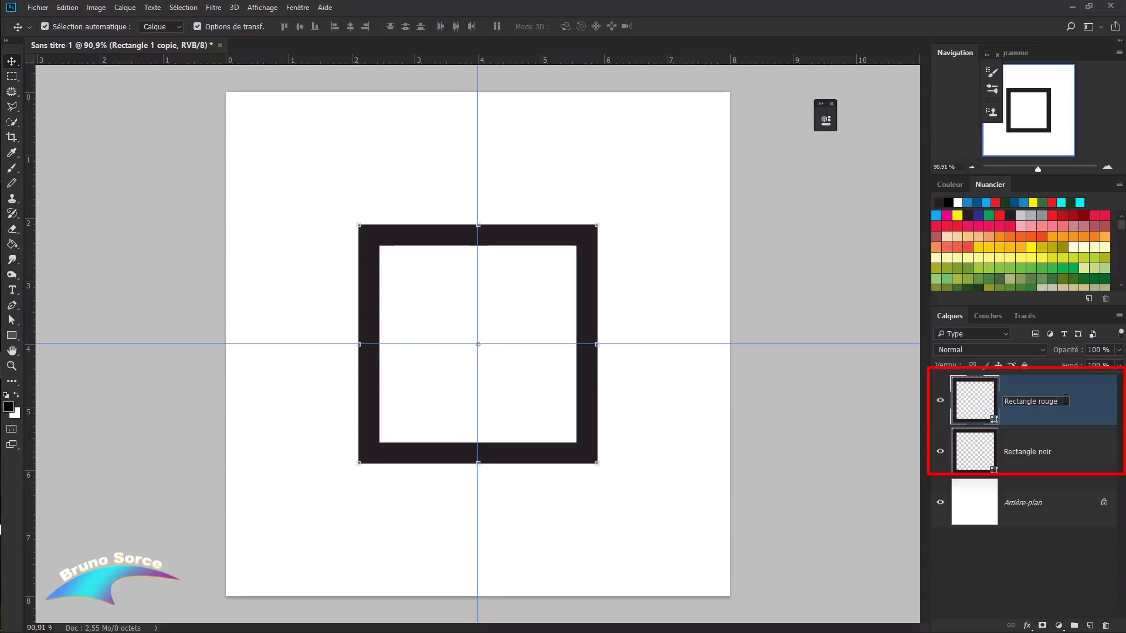
key("Return")
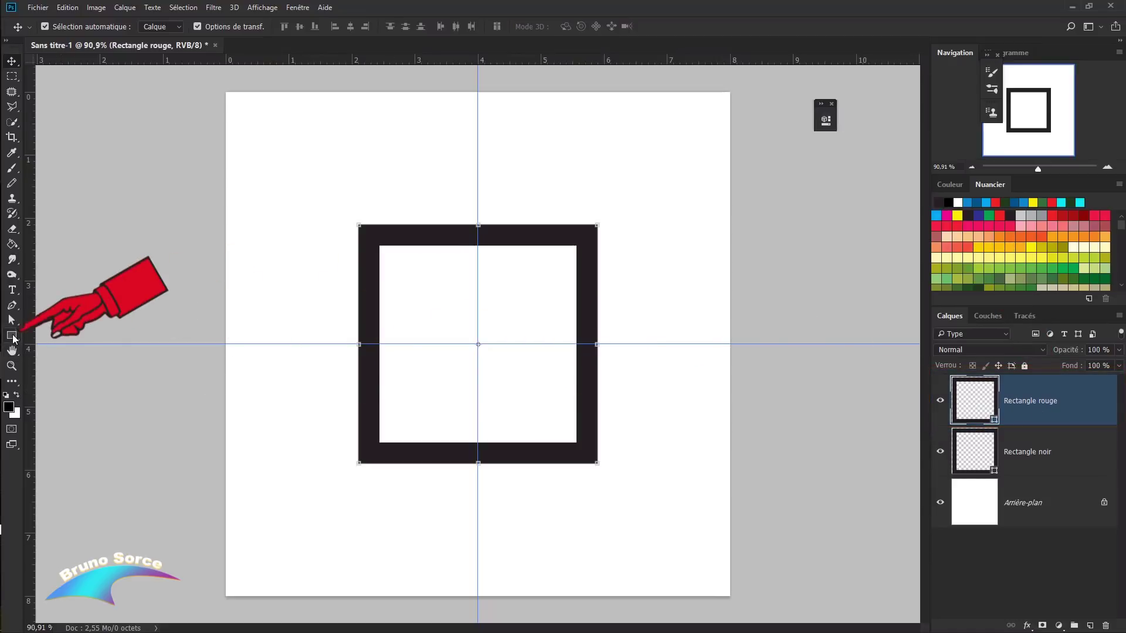
With the Rectangle tool, set the Rectangle rouge outline to a red swatch.
right_click(13, 339)
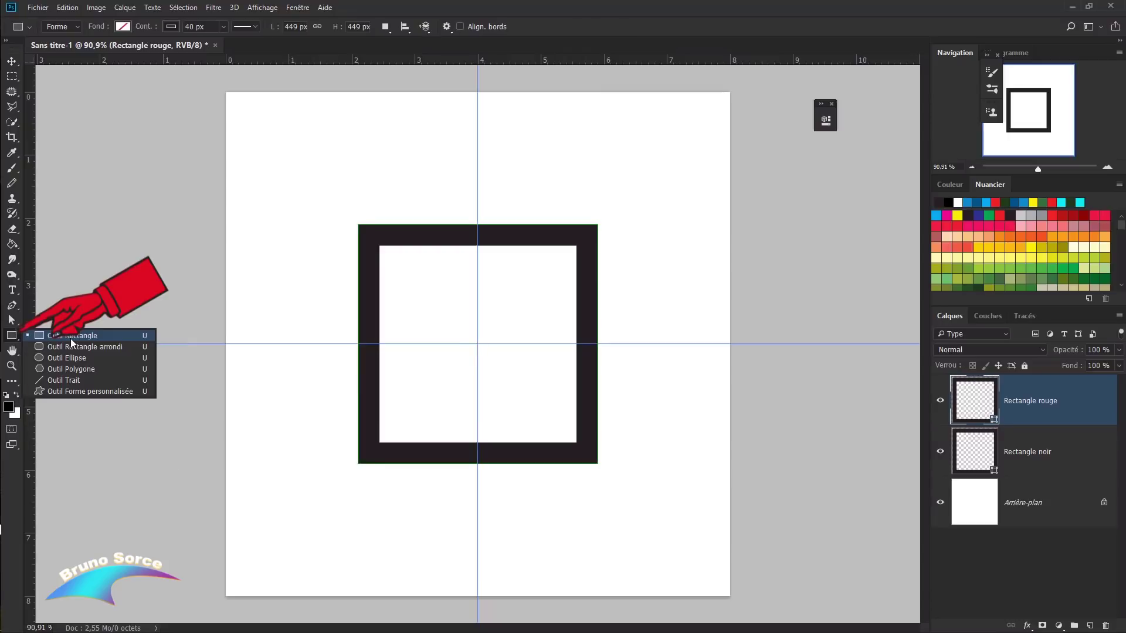
left_click(70, 338)
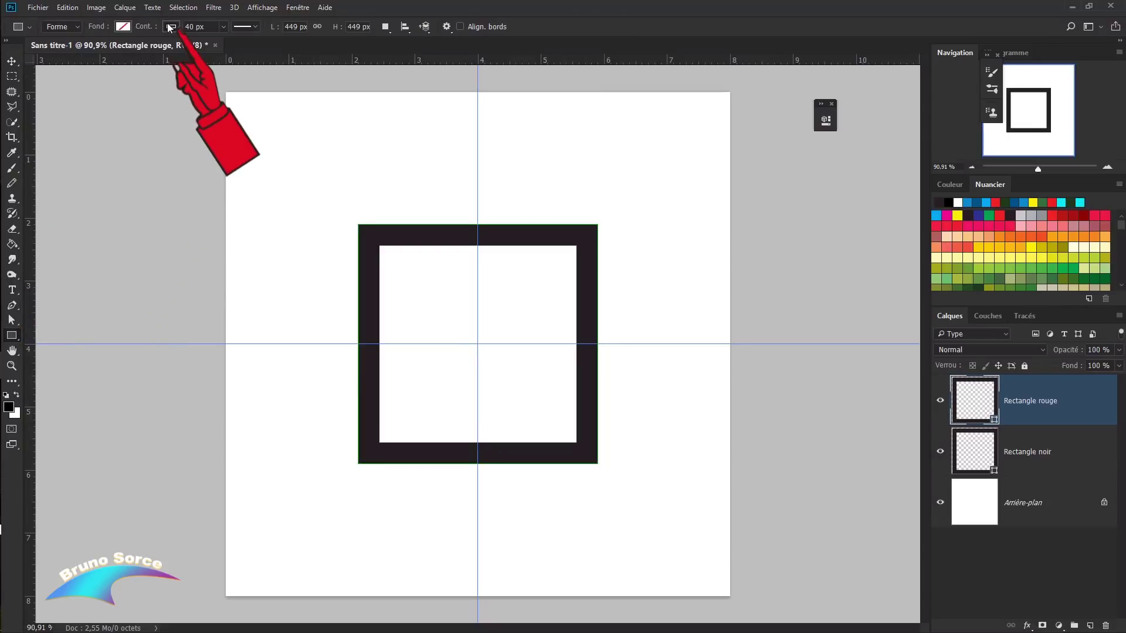
left_click(170, 27)
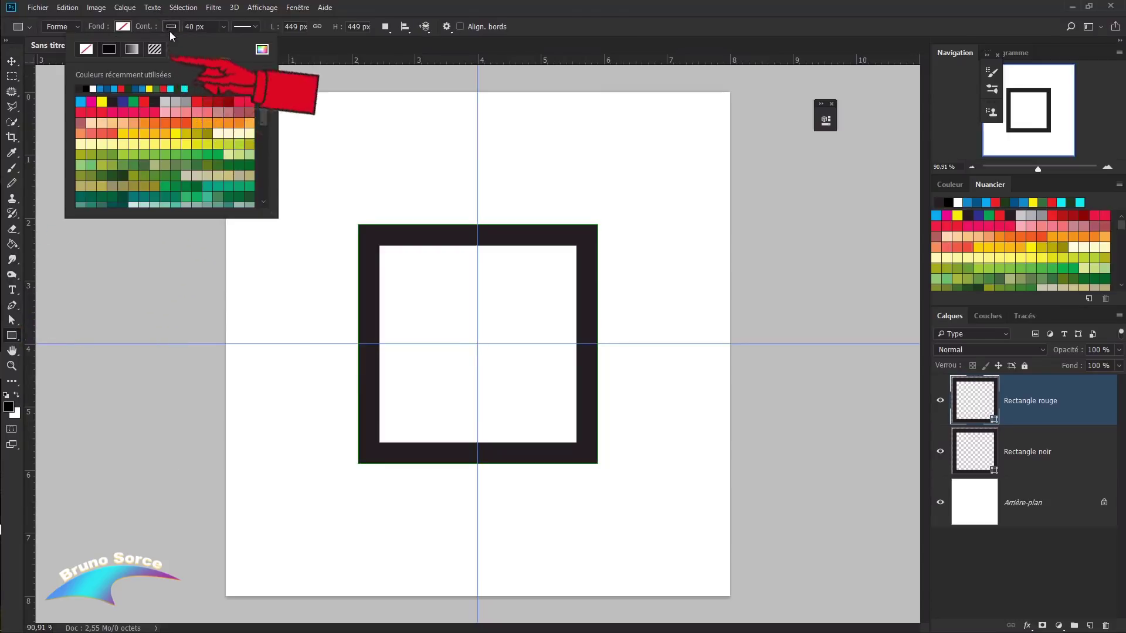
left_click(198, 101)
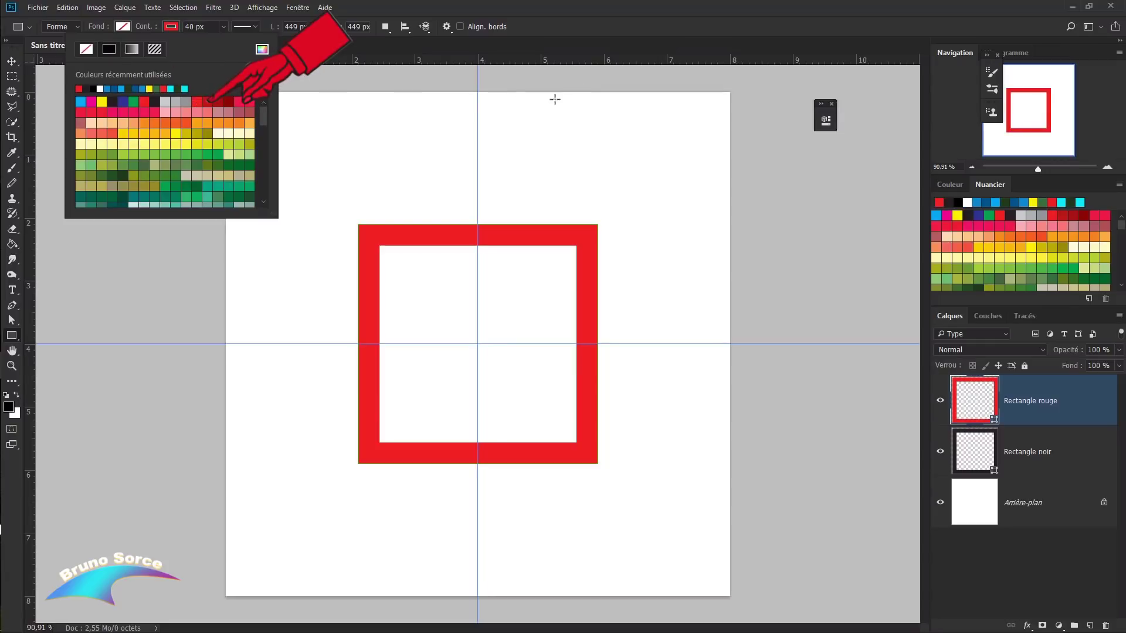
left_click(610, 31)
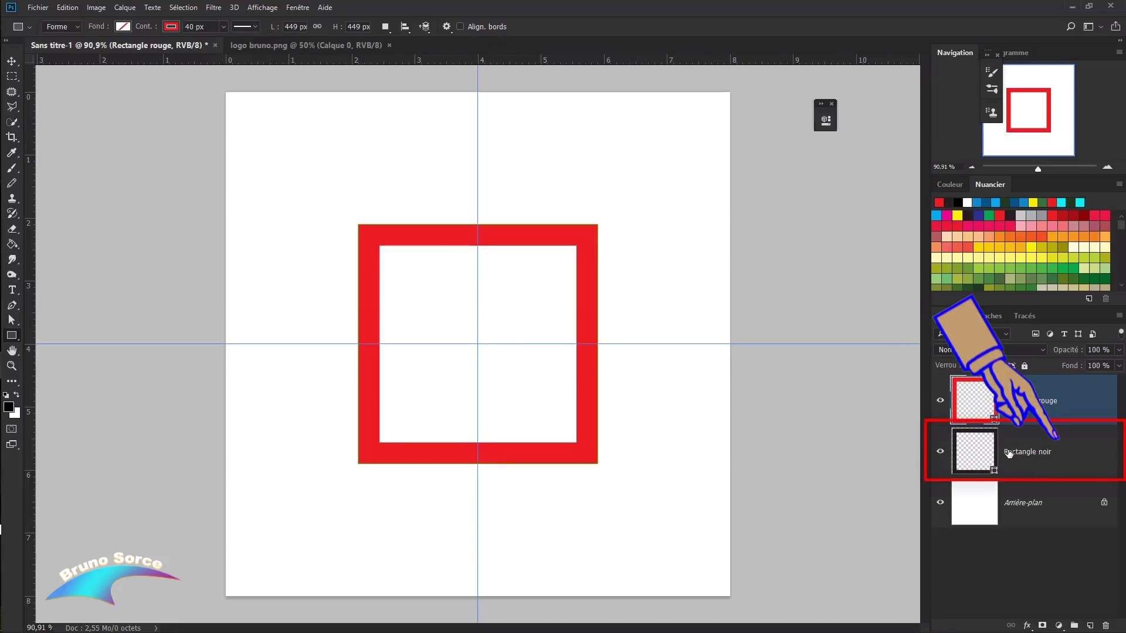
Free-transform Rectangle noir, rotating it about 45° into a diamond, and commit.
left_click(1084, 460)
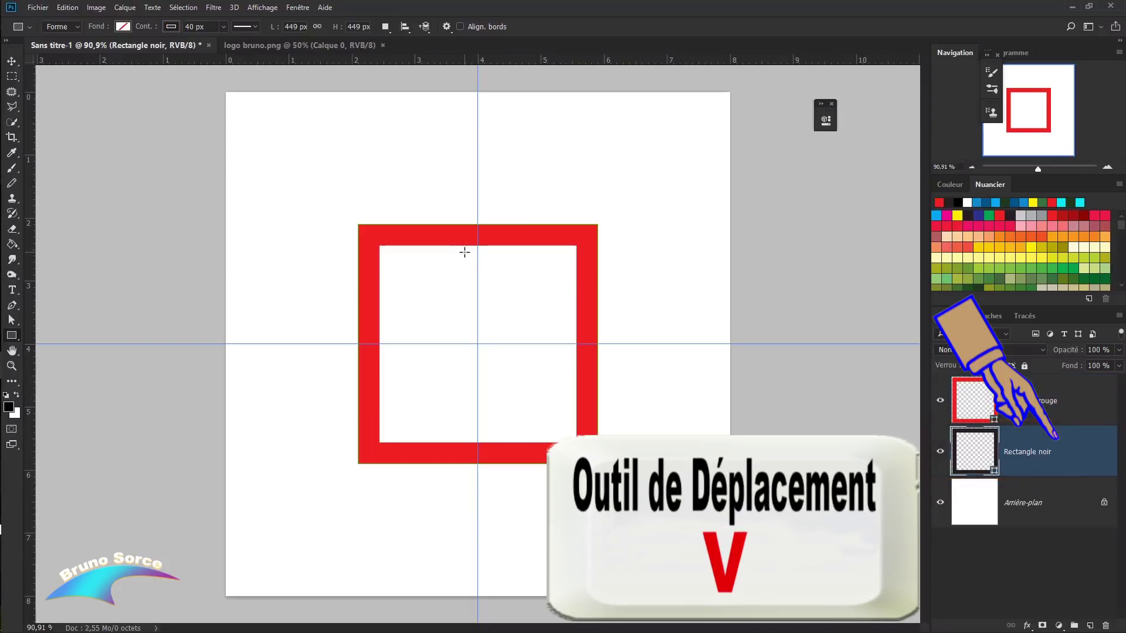
key("v")
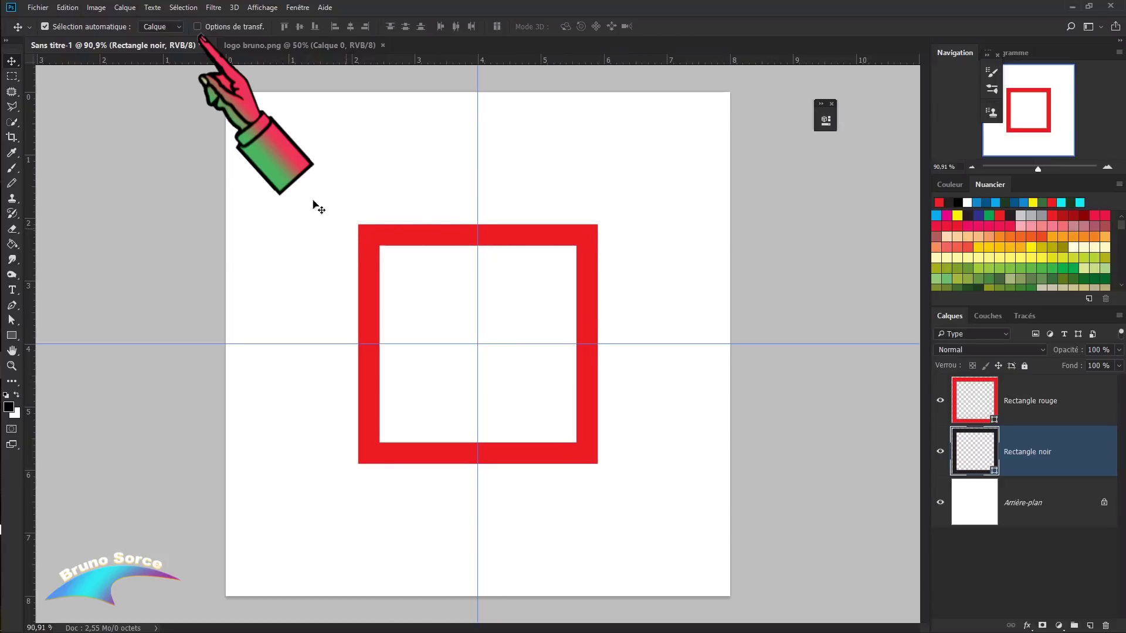
left_click(198, 26)
left_click(606, 217)
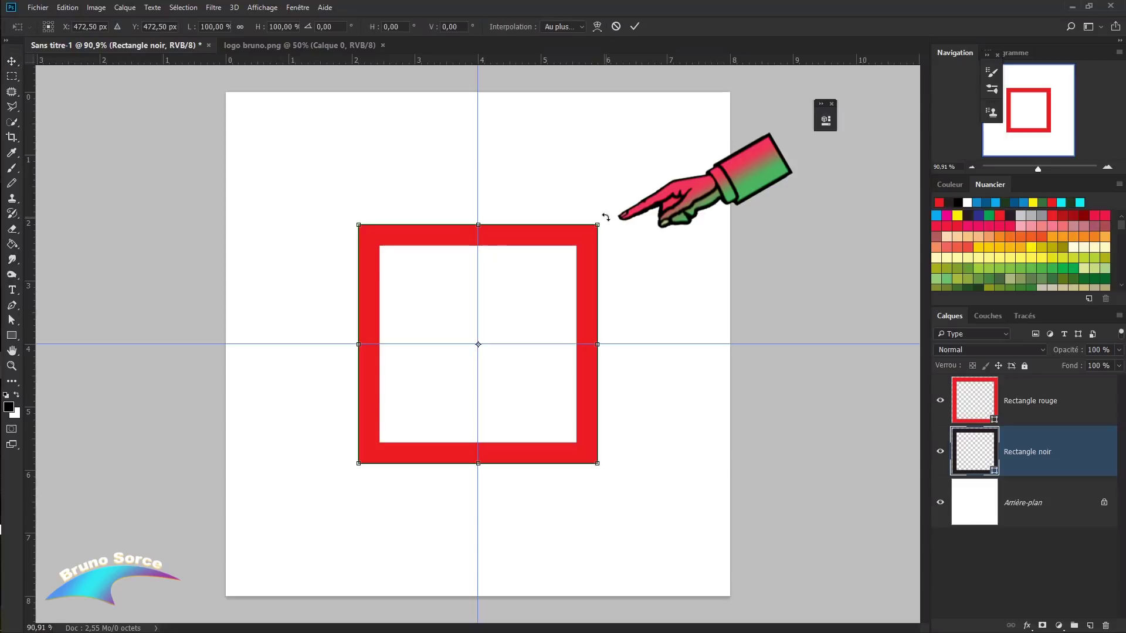
left_click_drag(606, 218, 632, 345)
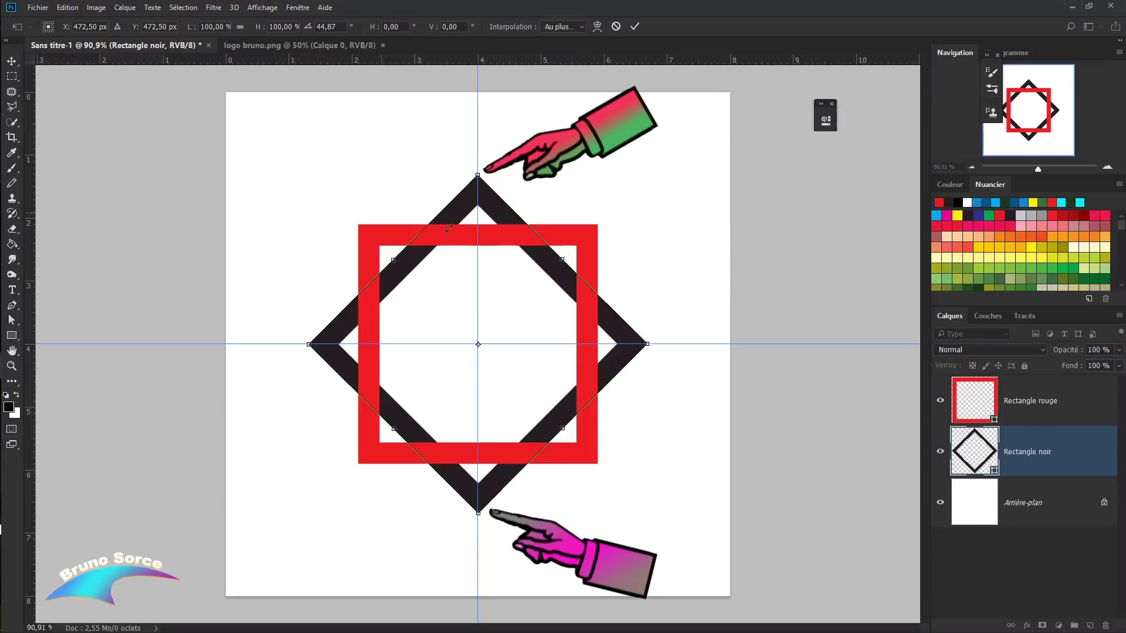
left_click(636, 29)
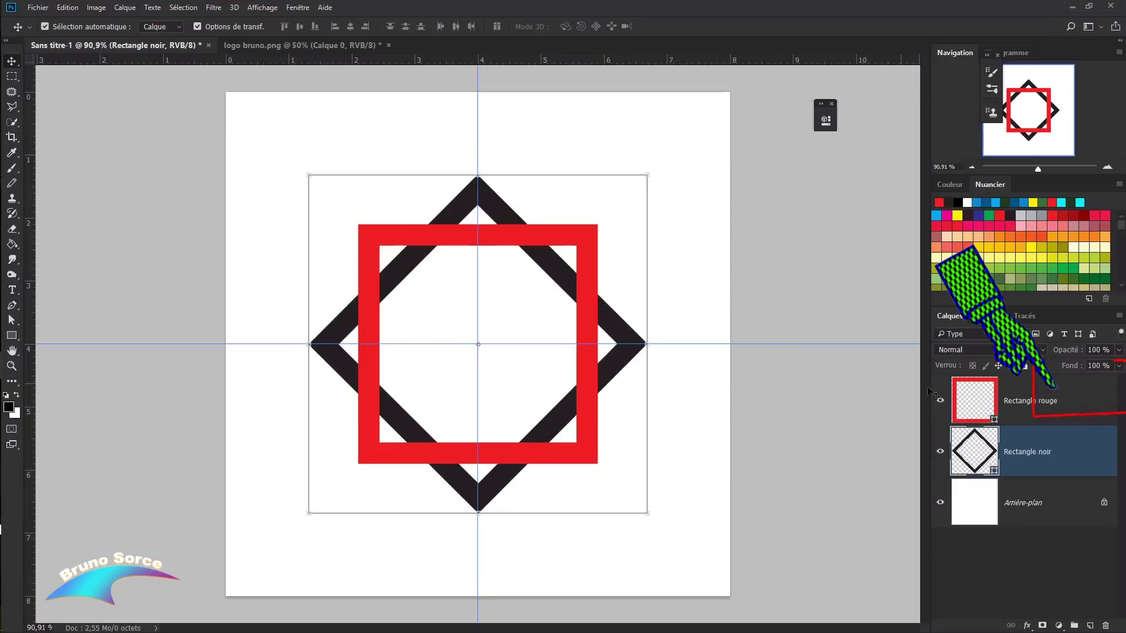
Add a Contour (stroke) layer effect to Rectangle rouge.
left_click(1081, 401)
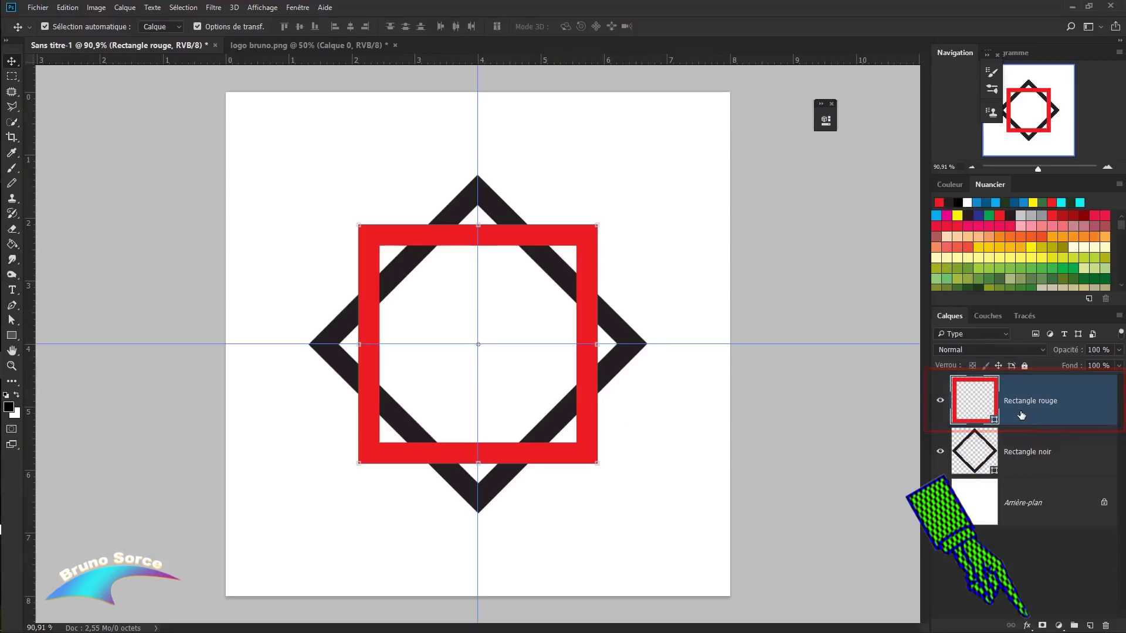
left_click(1025, 626)
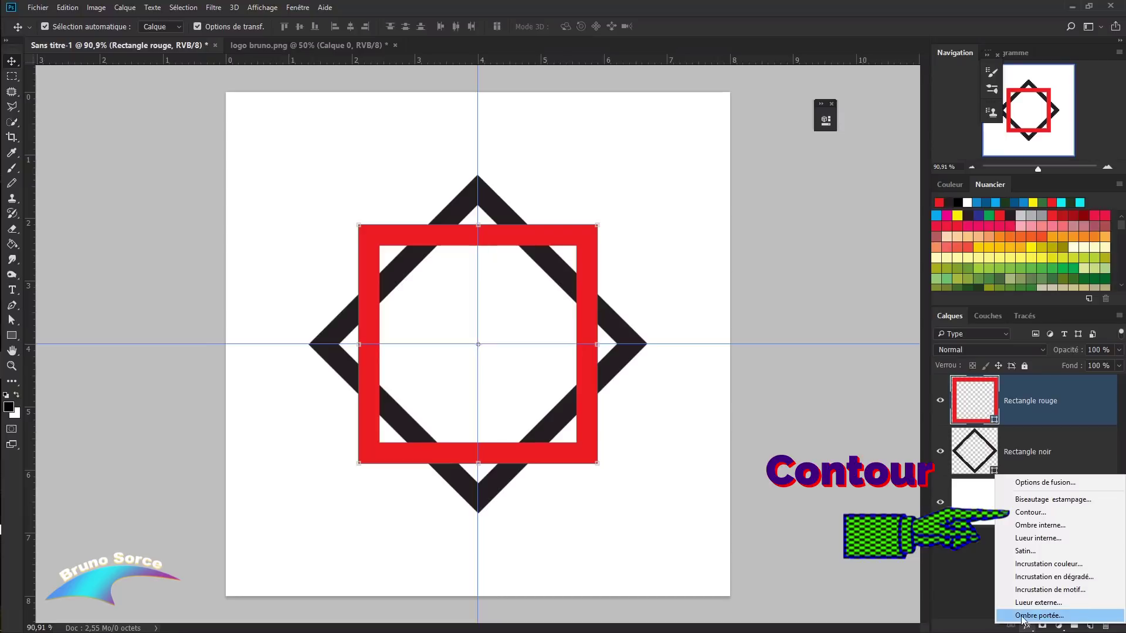
left_click(1025, 513)
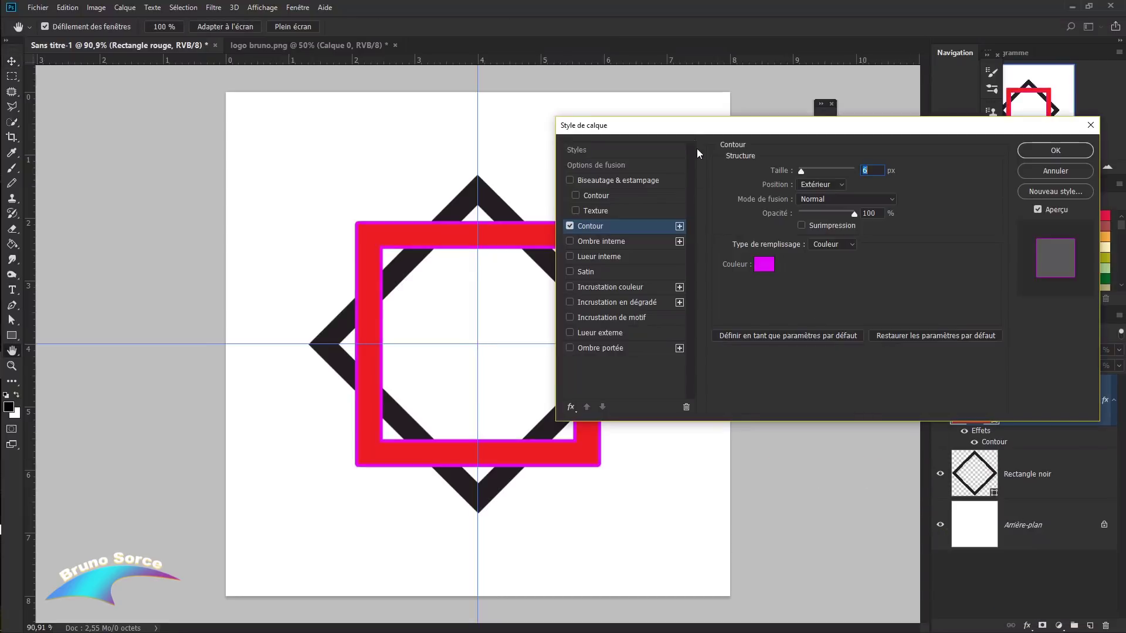
left_click_drag(704, 125, 753, 112)
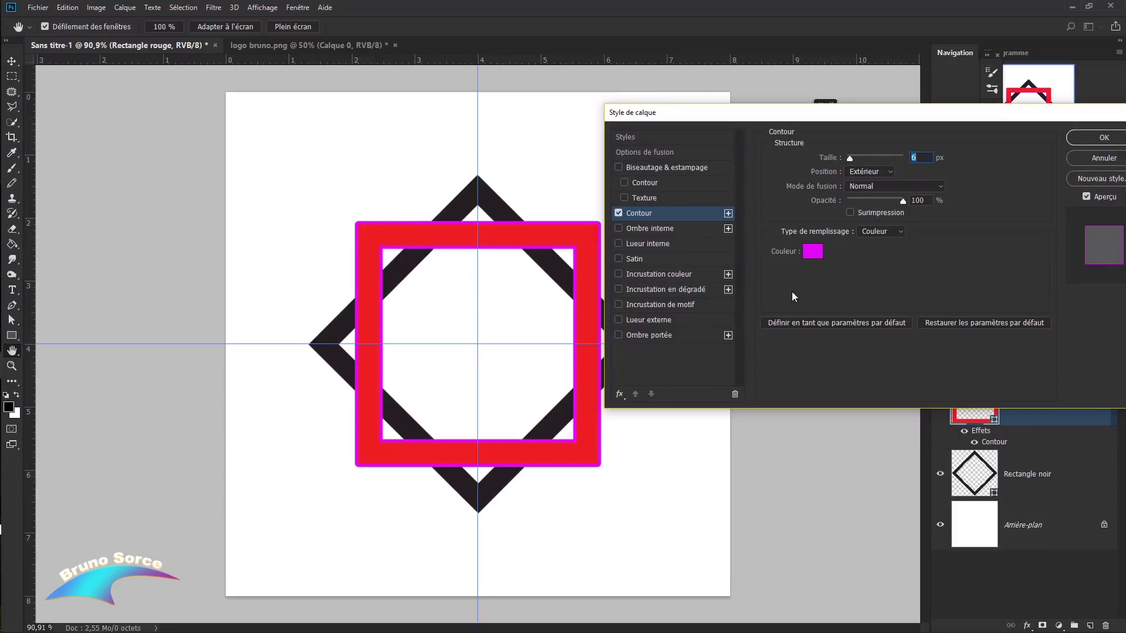
Set the stroke to 6 px bright green 11f606, positioned Extérieur, and apply it.
left_click(821, 253)
left_click(898, 232)
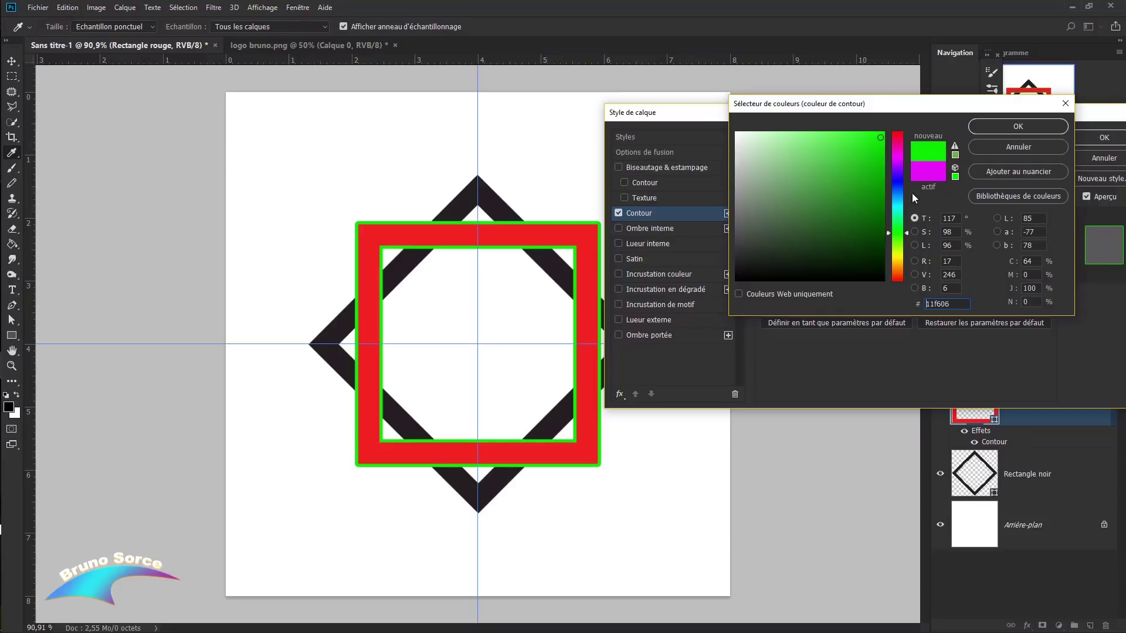
left_click(996, 127)
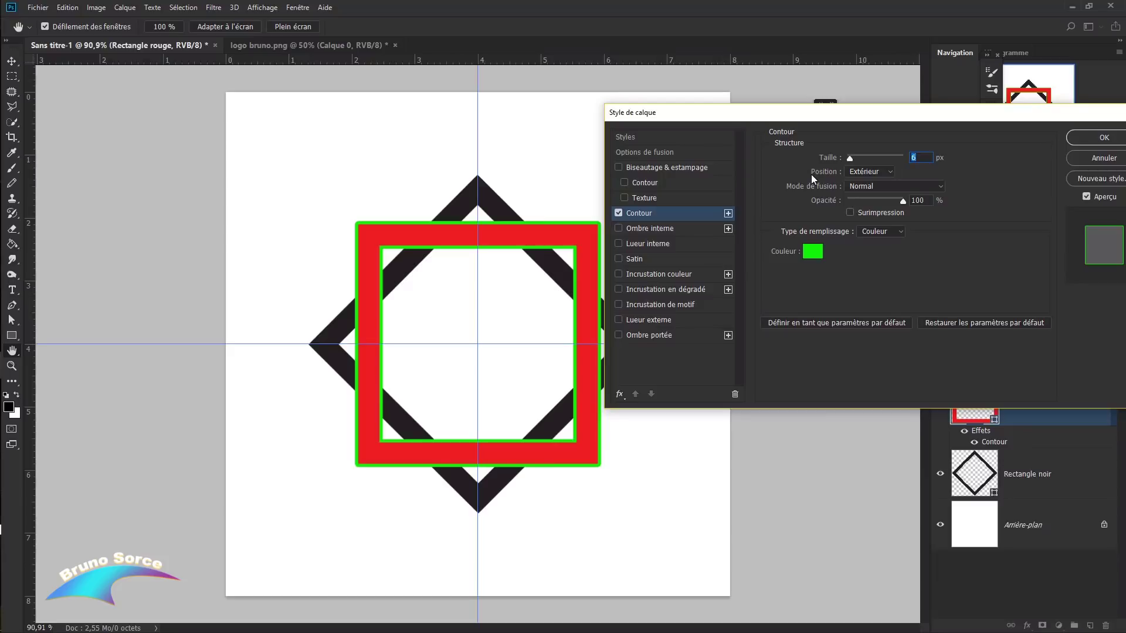
left_click(887, 174)
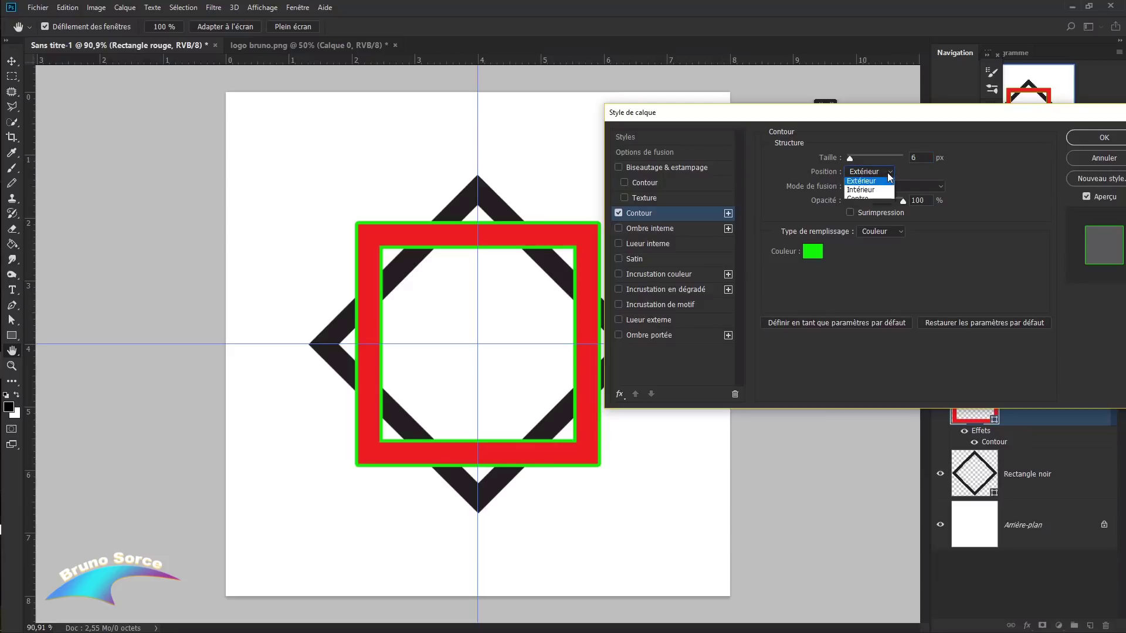
left_click(879, 183)
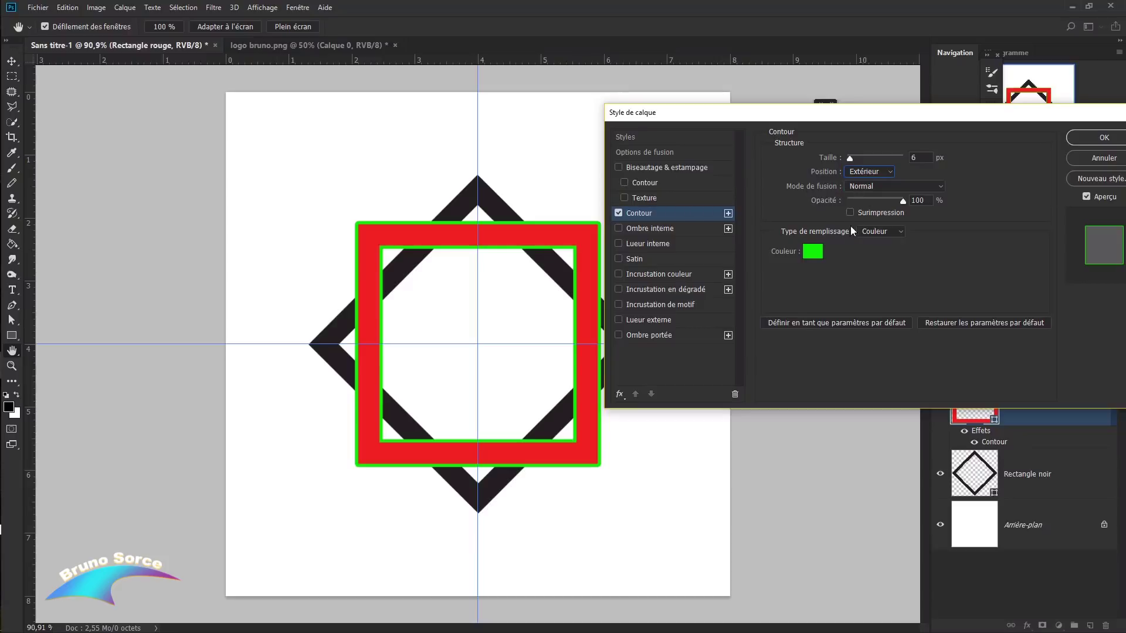
left_click(814, 253)
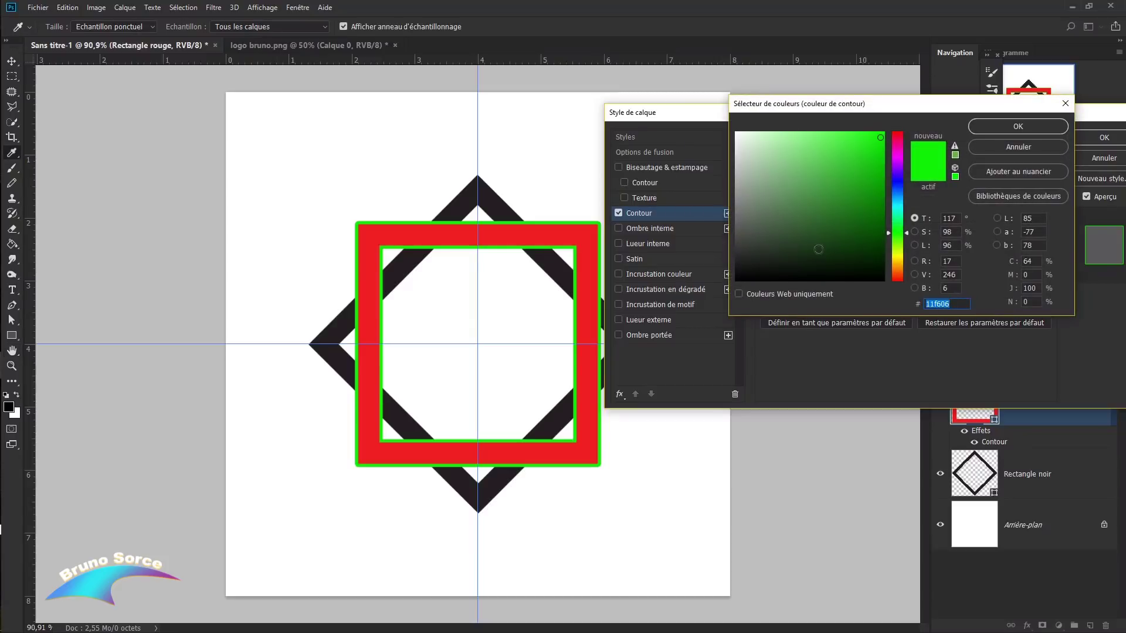
left_click(1012, 129)
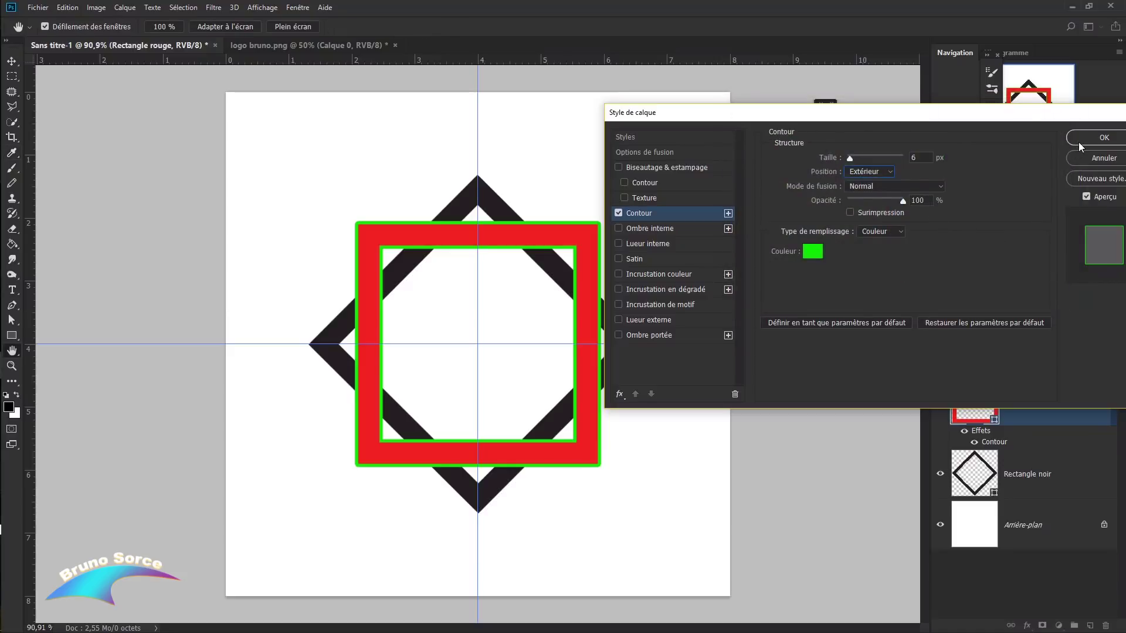
left_click(1079, 140)
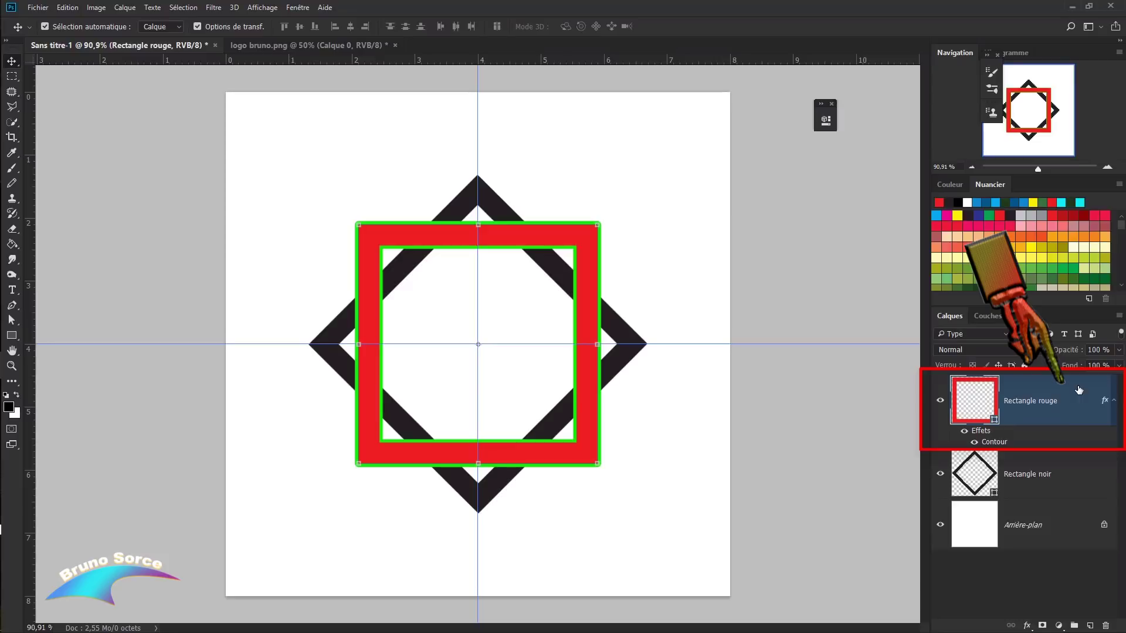
Rasterize Rectangle rouge's layer style, load its frame as a selection, then select Rectangle noir.
right_click(1039, 412)
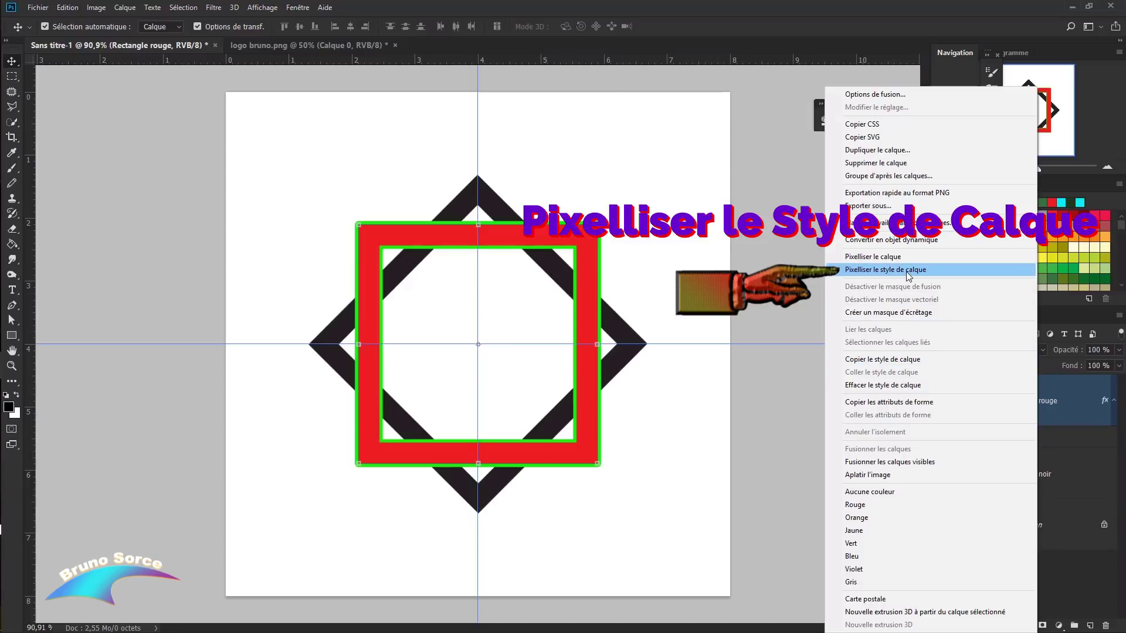
left_click(886, 271)
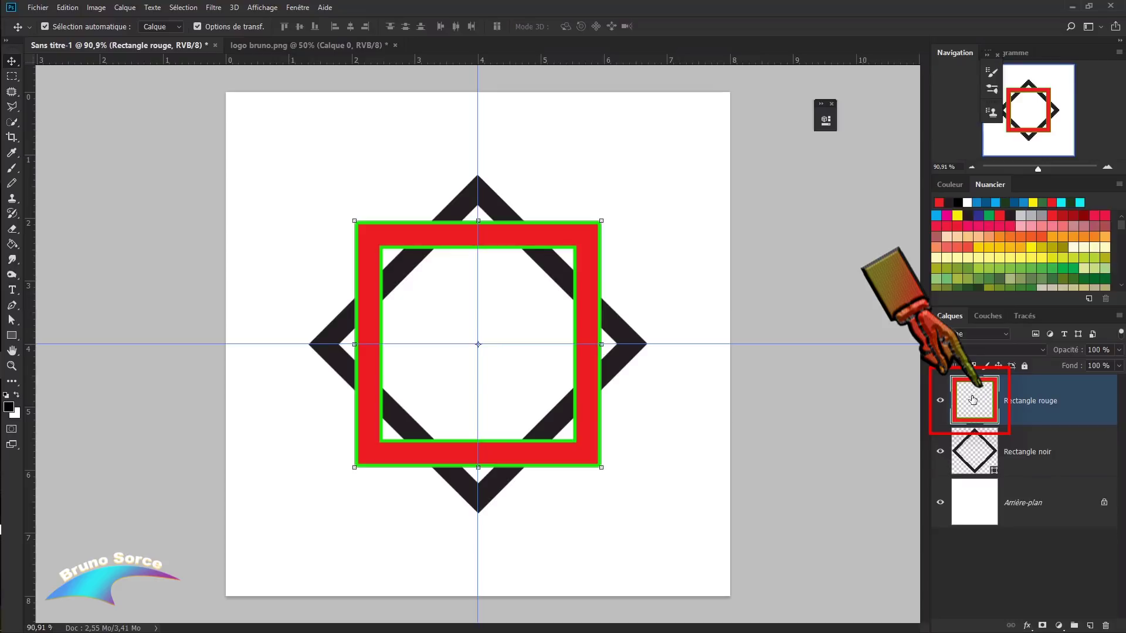
key("ctrl")
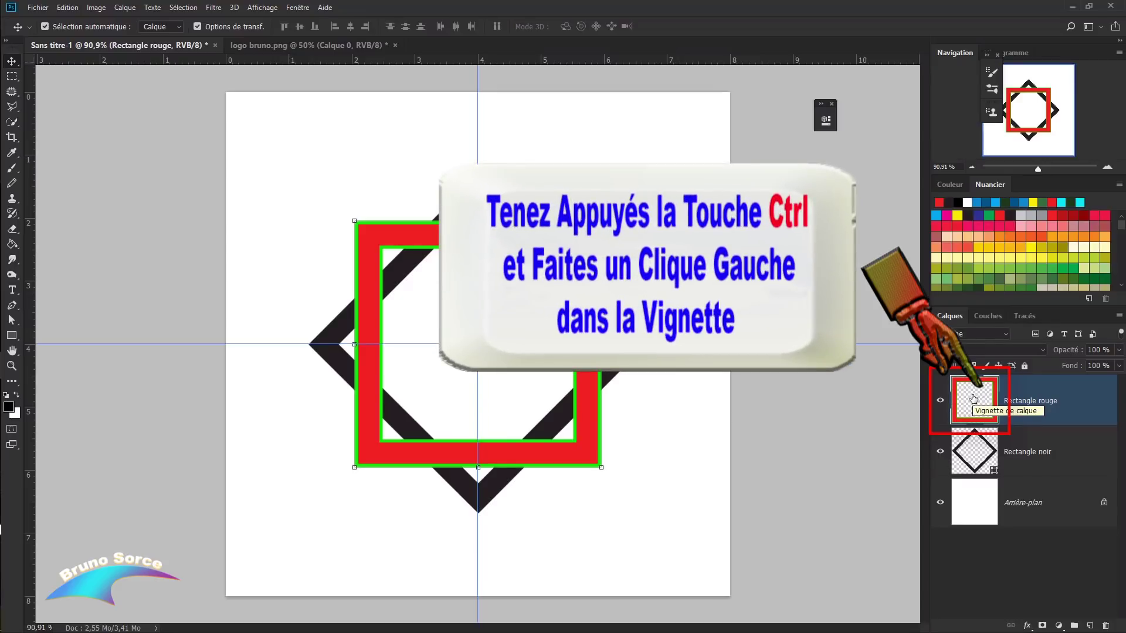
left_click(974, 401, "ctrl")
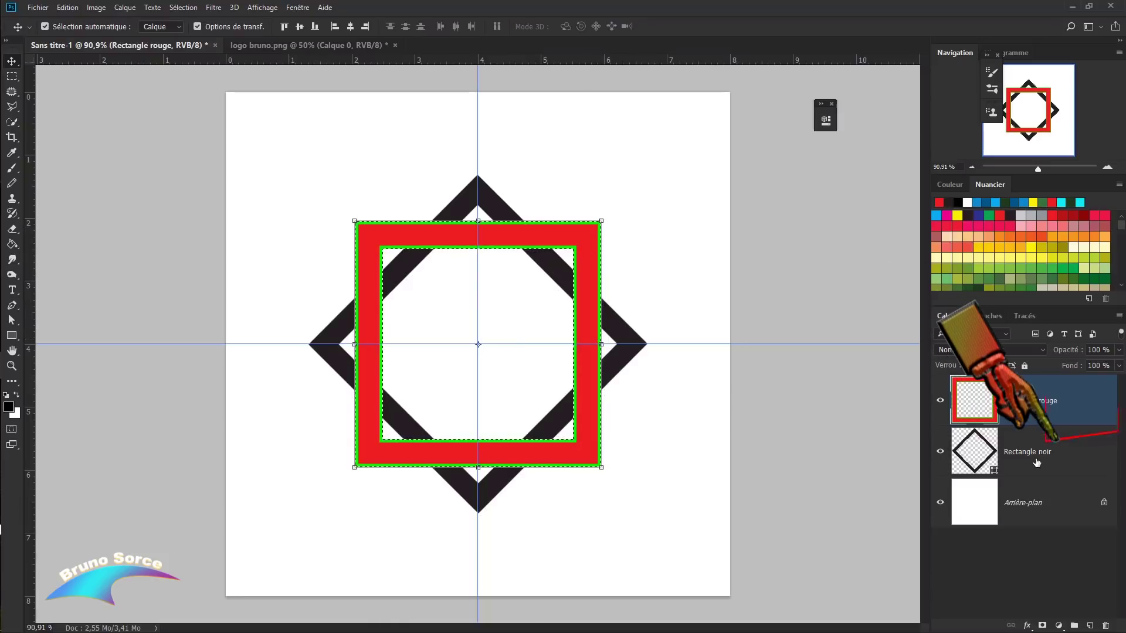
left_click(1077, 450)
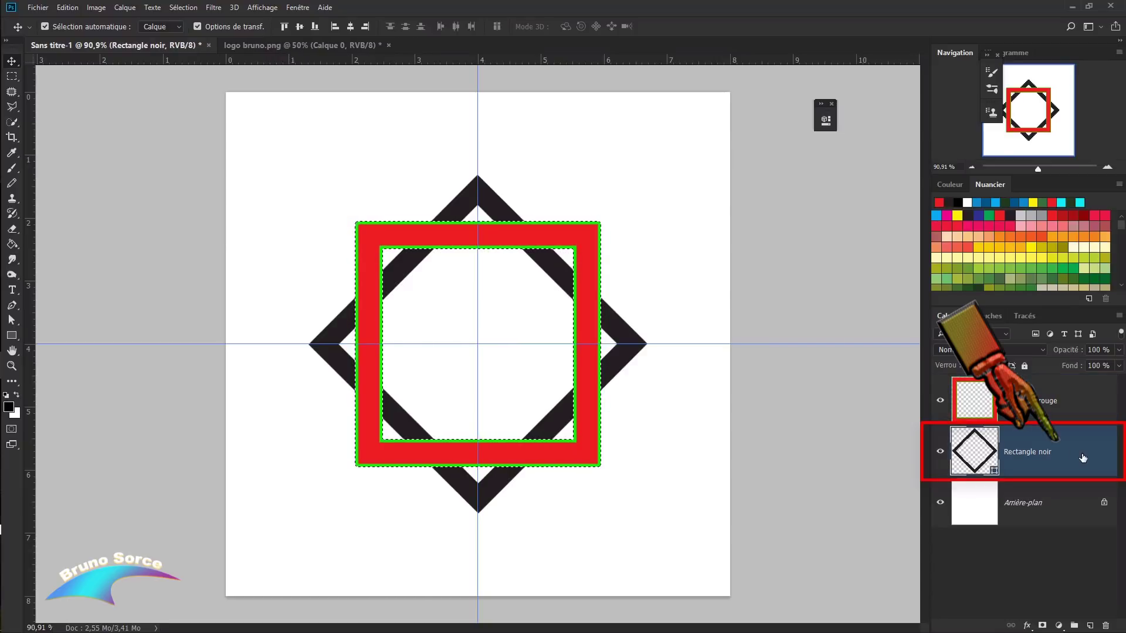
Rasterize the Rectangle noir diamond, delete its selected parts under the red frame, and deselect.
right_click(1082, 455)
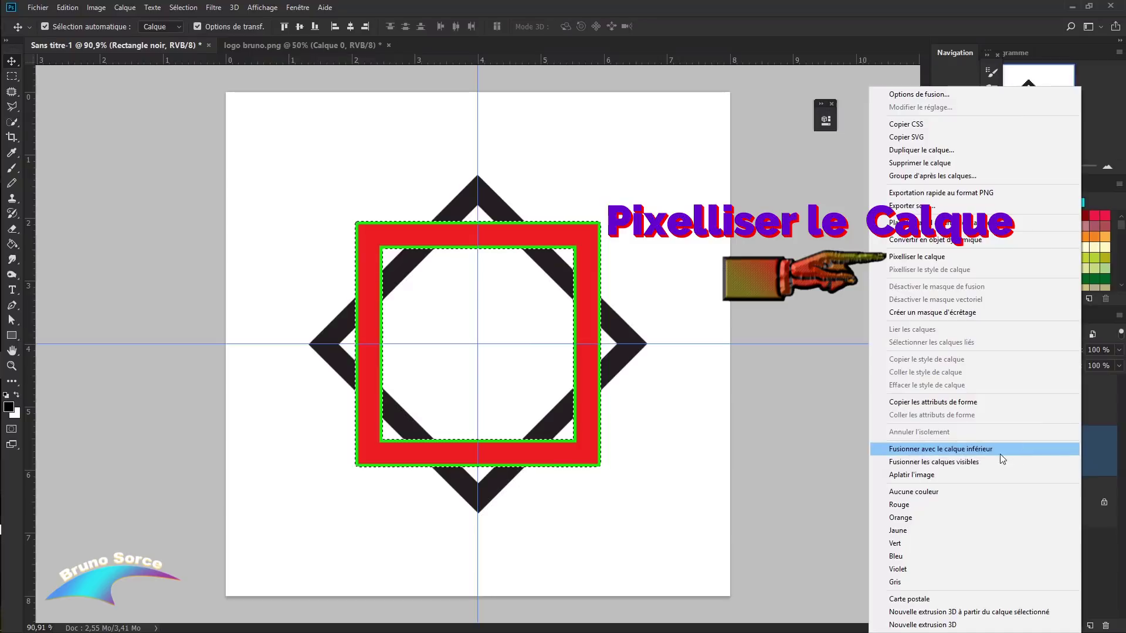
left_click(906, 258)
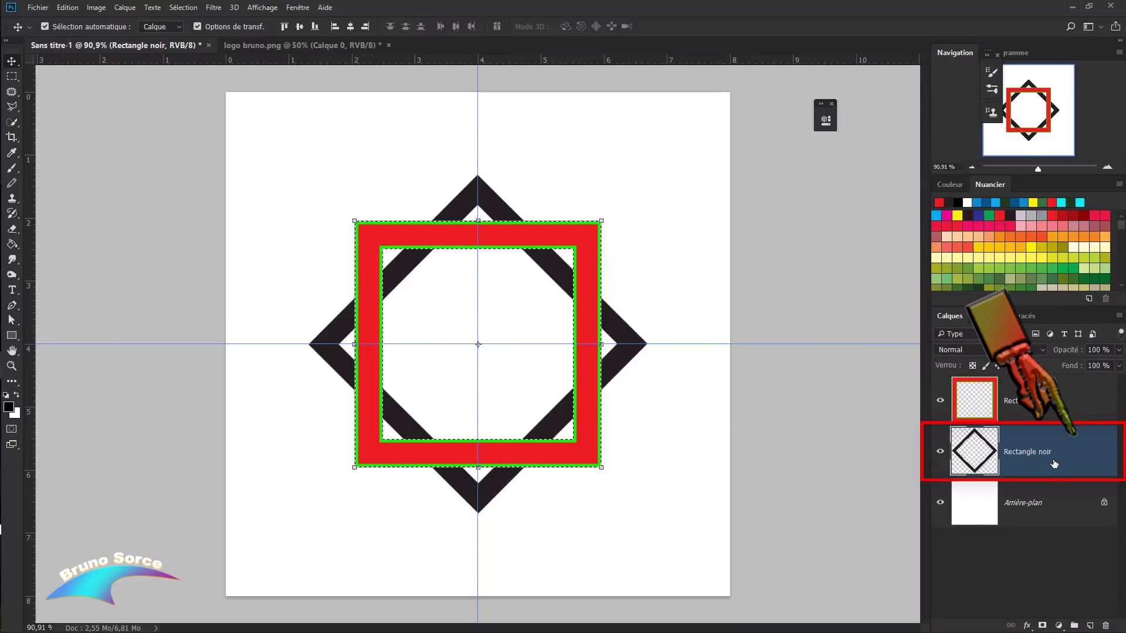
key("Delete")
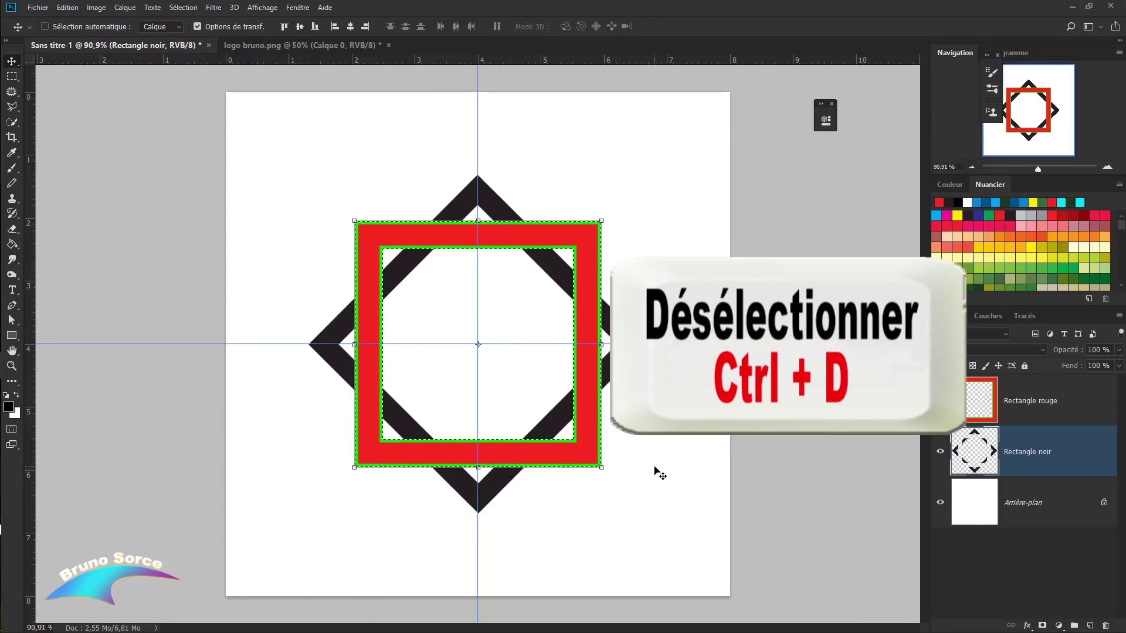
key("ctrl+d")
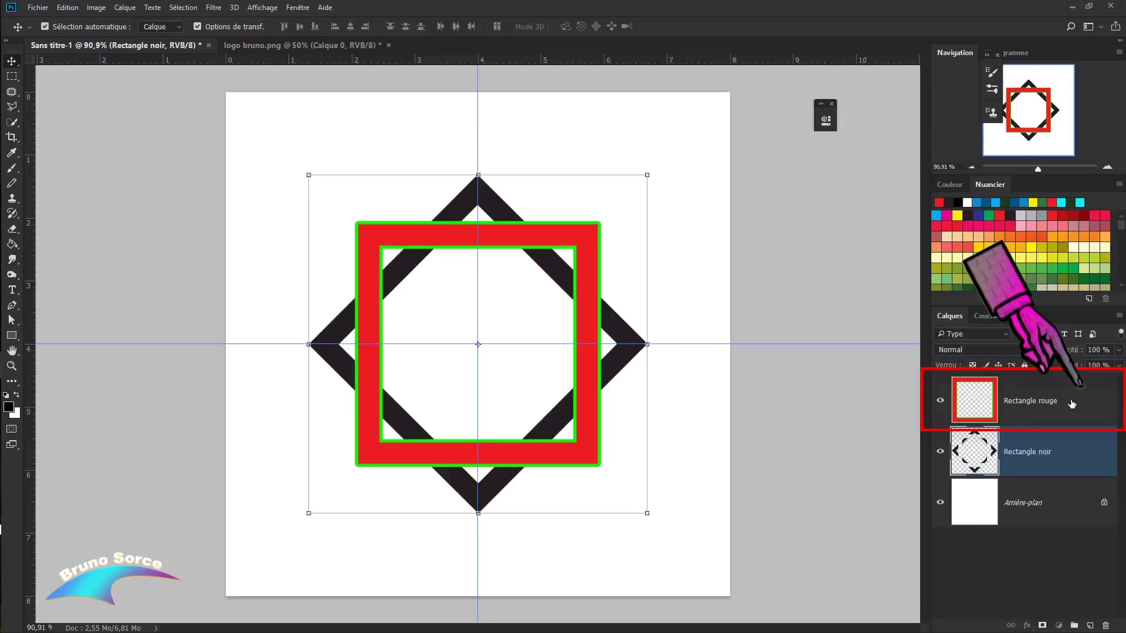
Open a Contour style on Rectangle rouge but leave it unchecked, then zoom in on the canvas.
left_click(1072, 403)
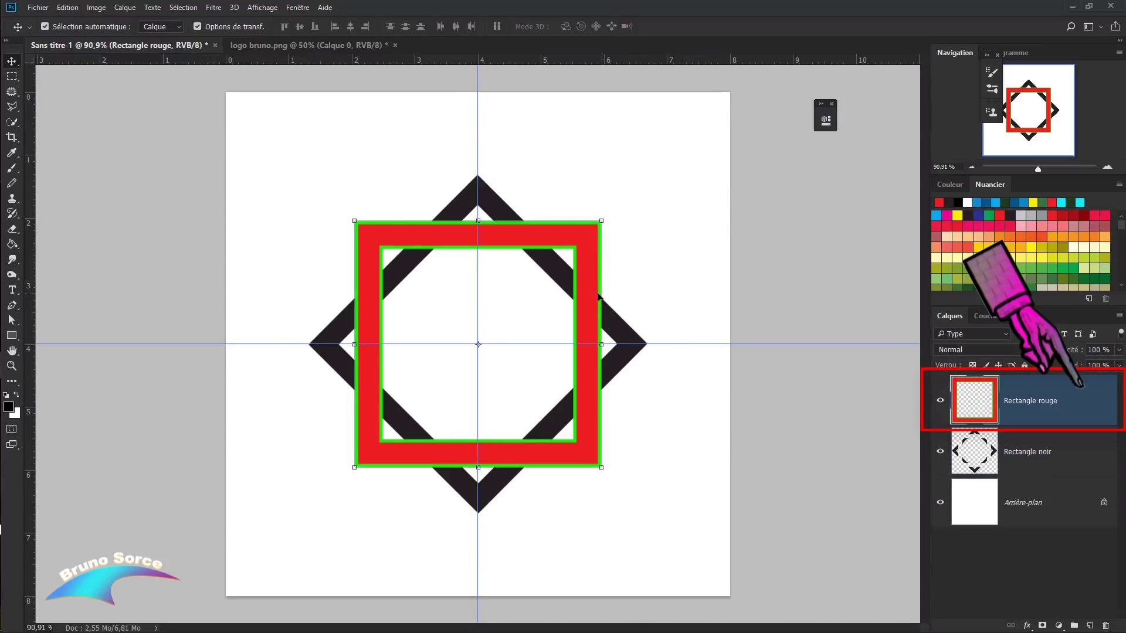
left_click(1027, 626)
left_click(1024, 514)
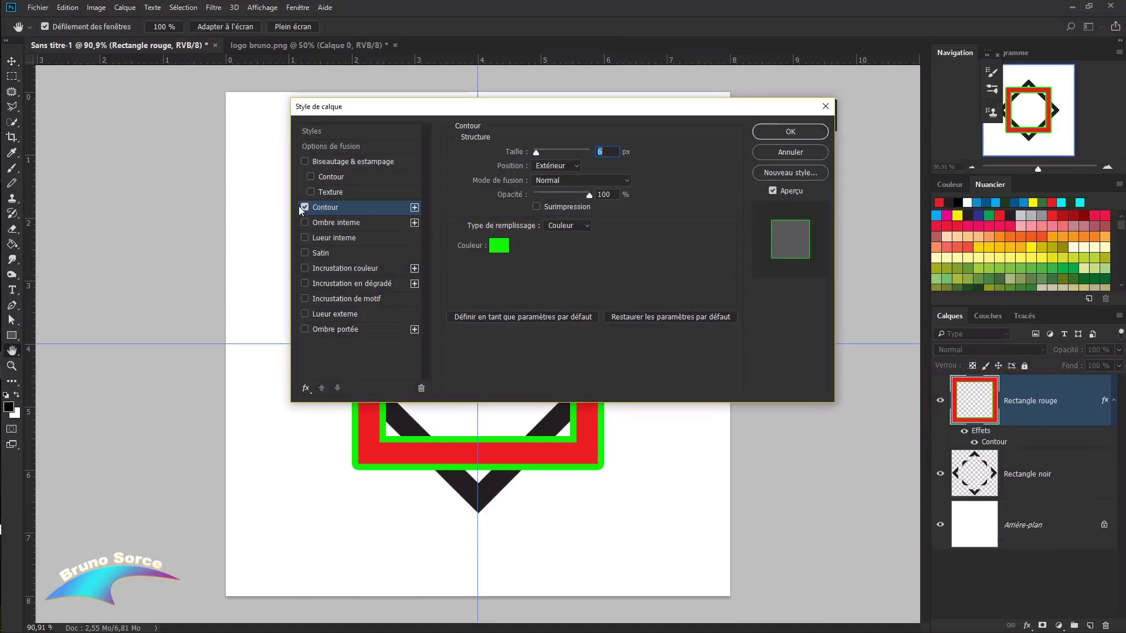
left_click(304, 208)
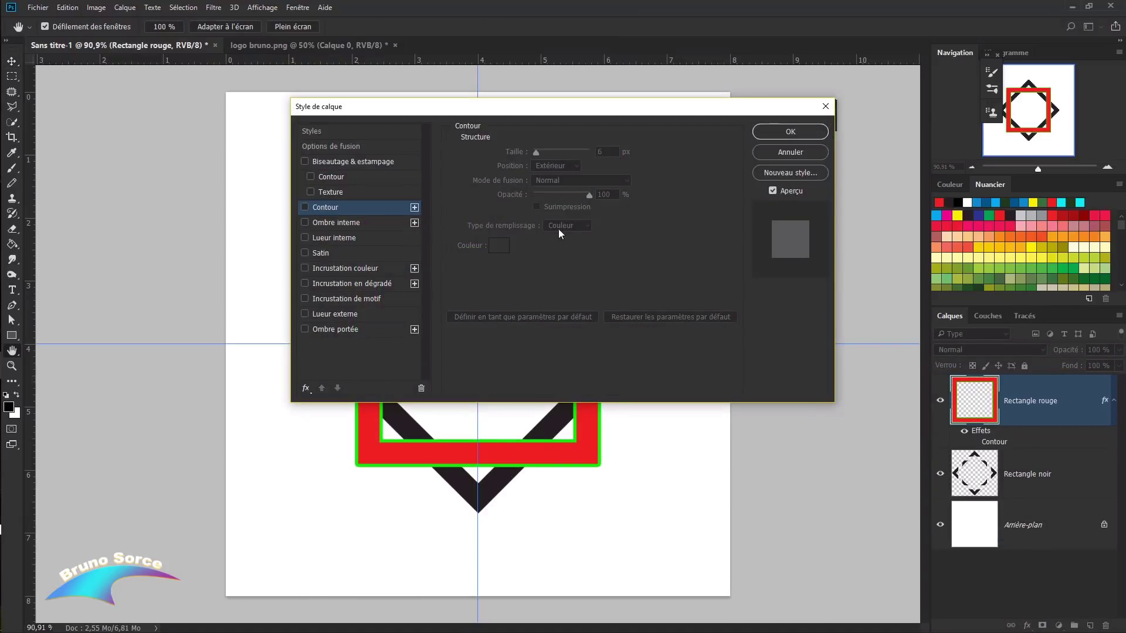
left_click(792, 133)
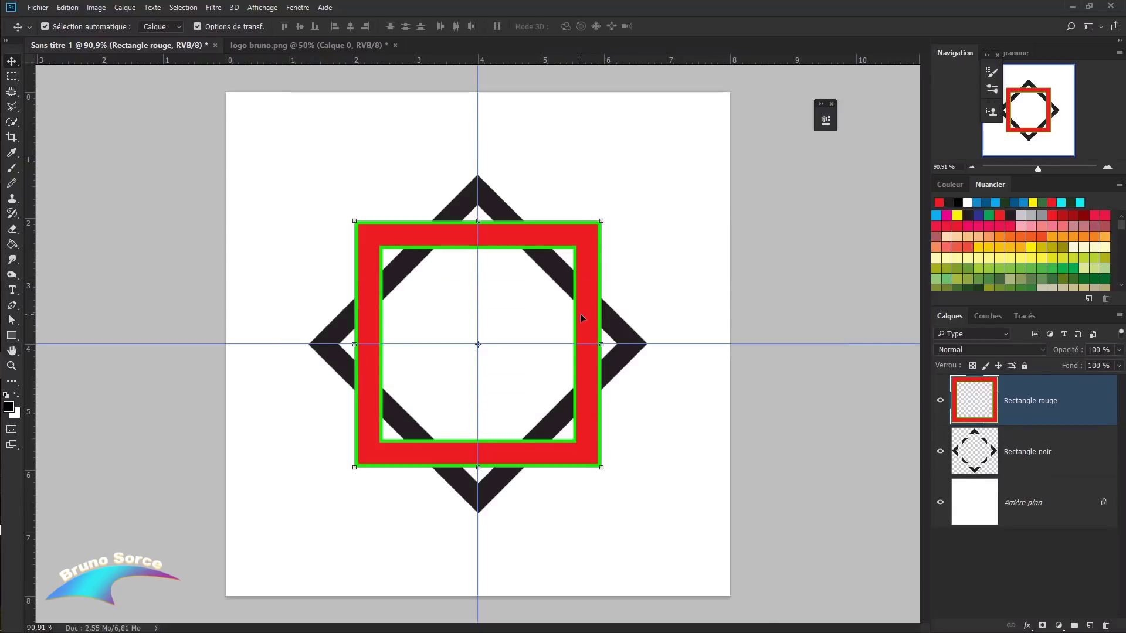
scroll(579, 313, "up", 5)
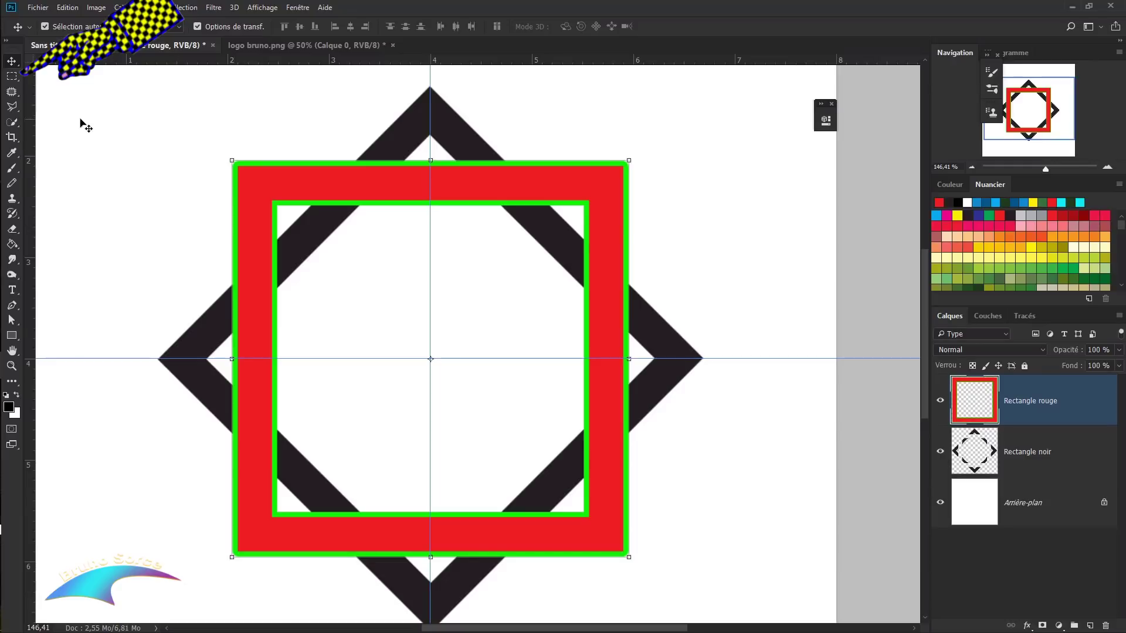
Marquee-select the area inside the red frame, delete its inner green border, and deselect.
left_click(13, 76)
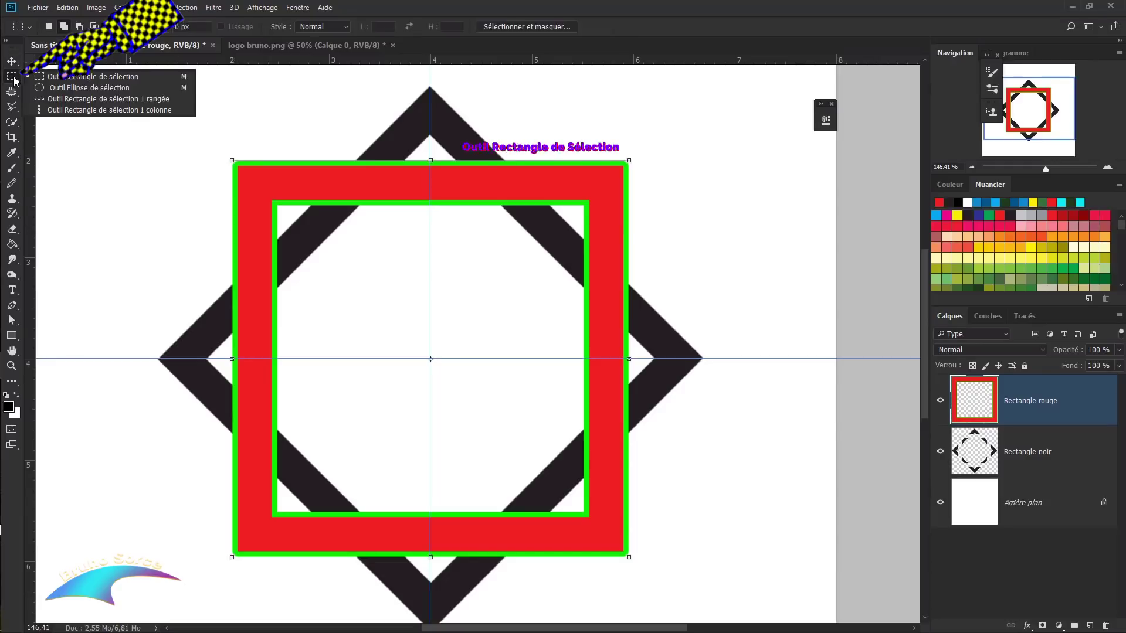
left_click(72, 77)
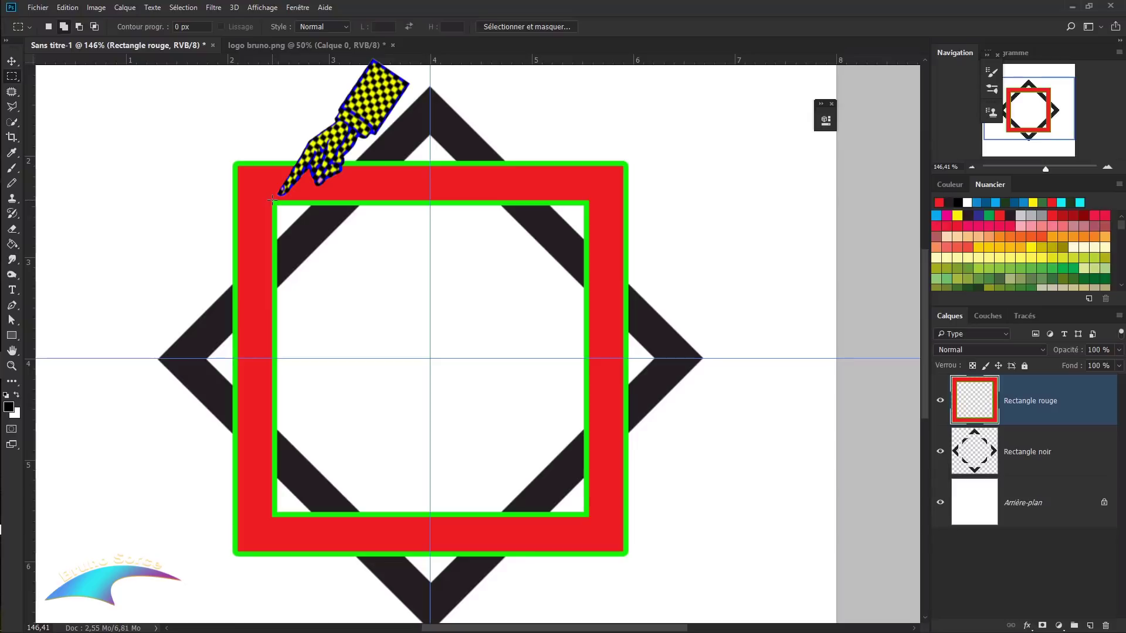
mouse_move(272, 201)
left_mouse_down()
mouse_move(572, 512)
mouse_move(590, 515)
left_mouse_up()
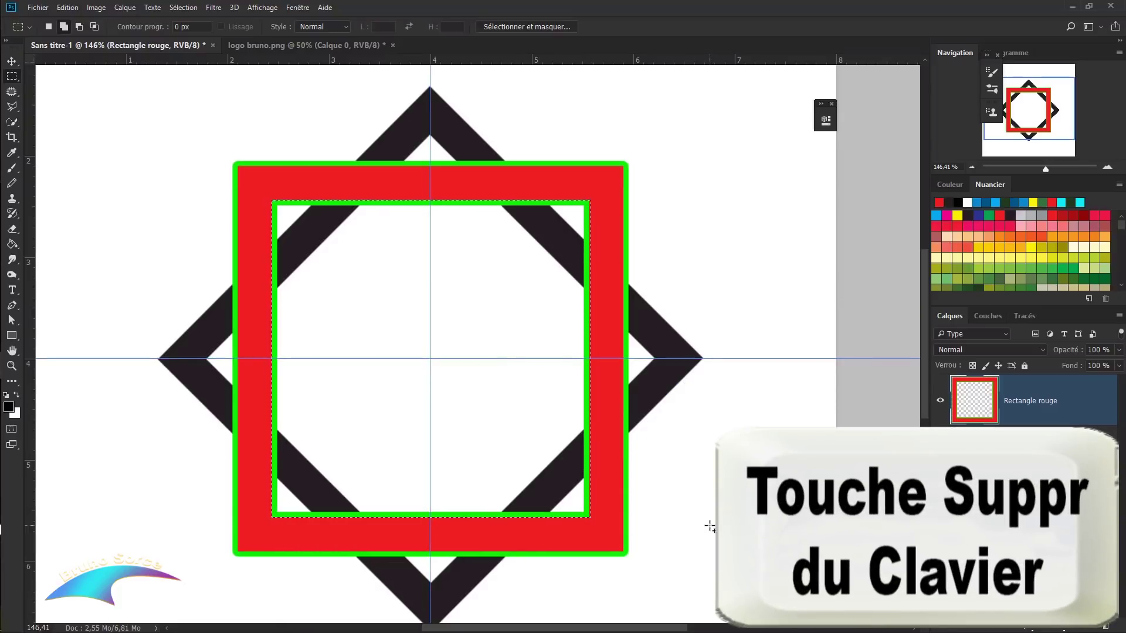
key("Delete")
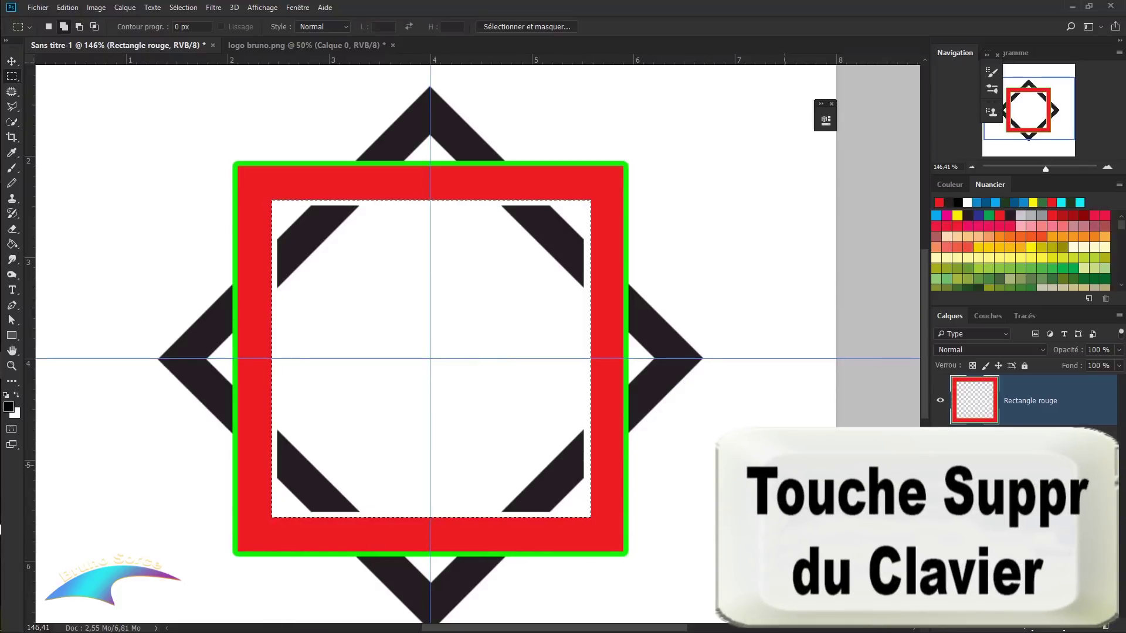
key("ctrl+d")
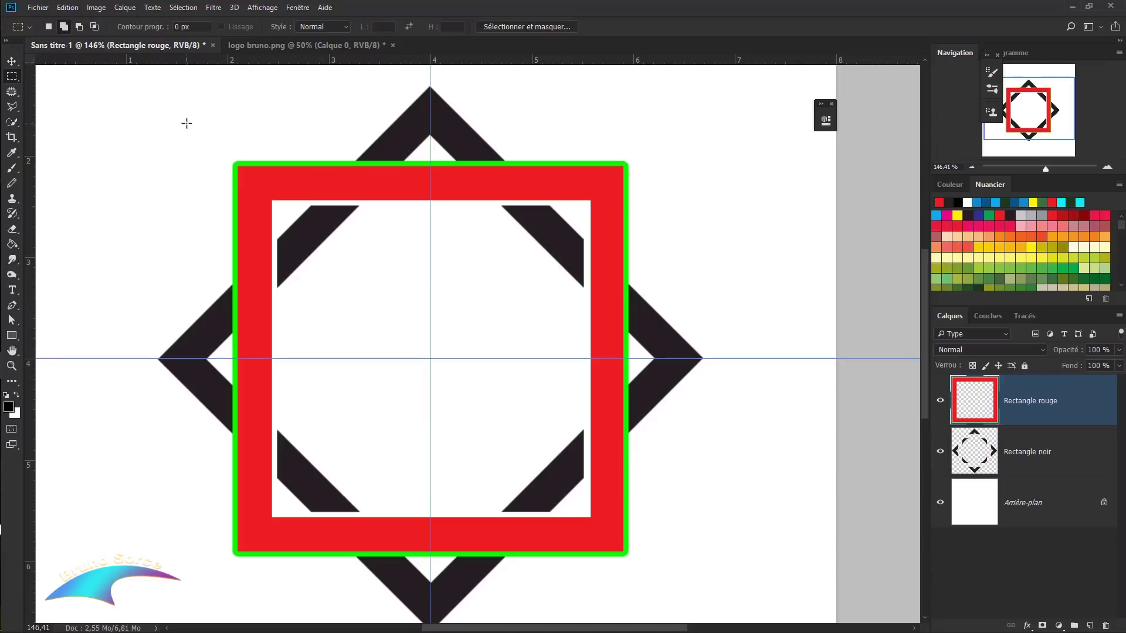
Delete the green strips along the red frame's top and right edges.
left_click_drag(193, 126, 676, 167)
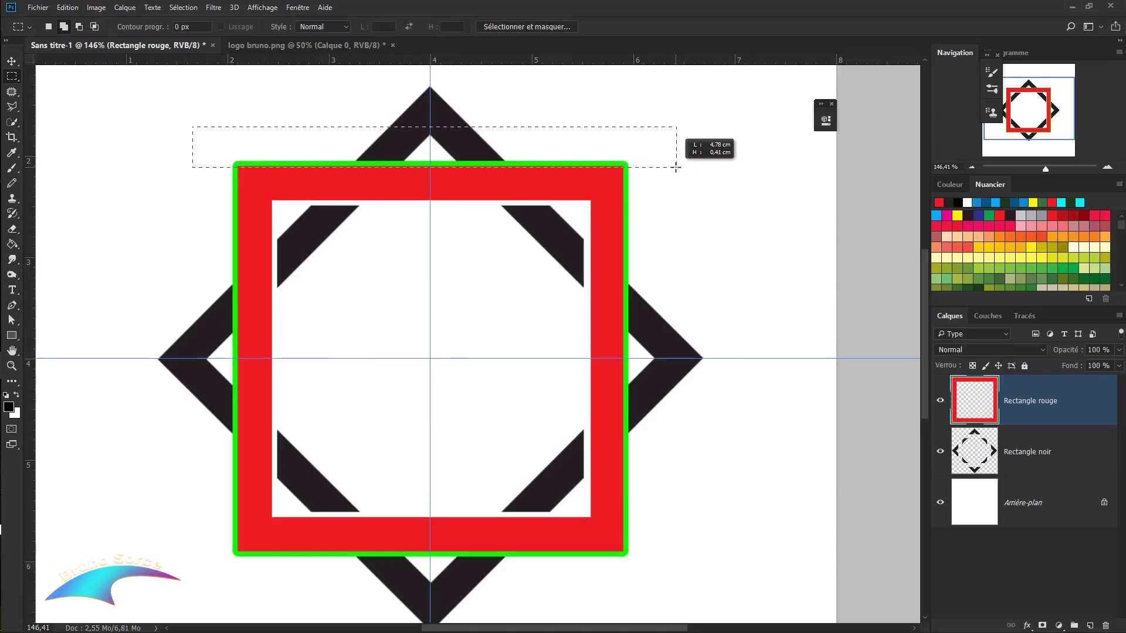
left_click_drag(676, 167, 678, 165)
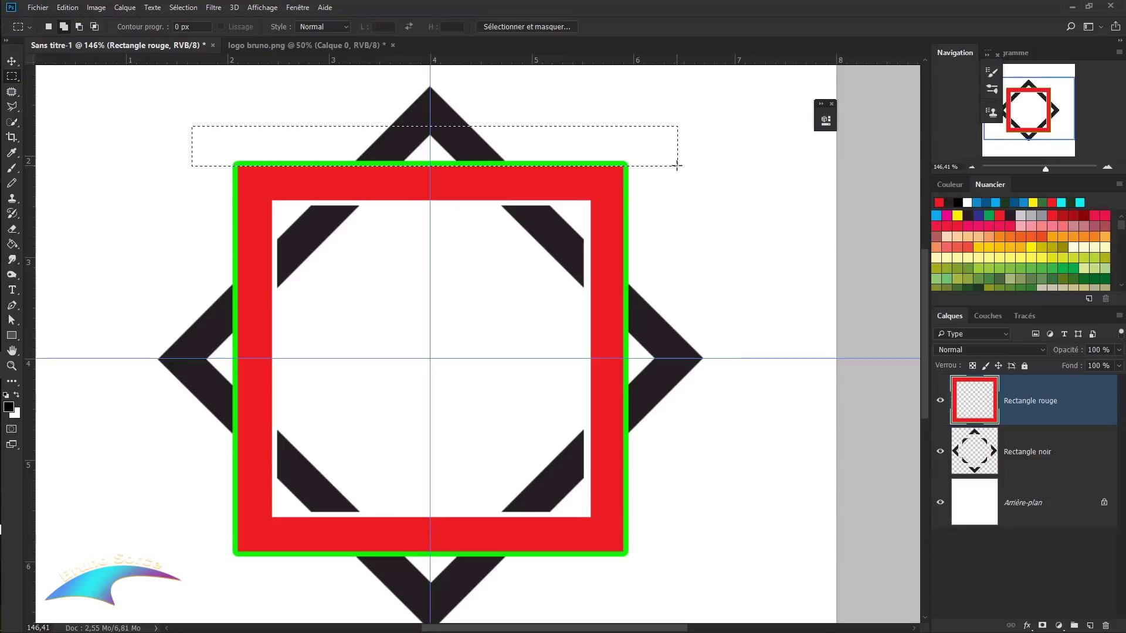
key("Delete")
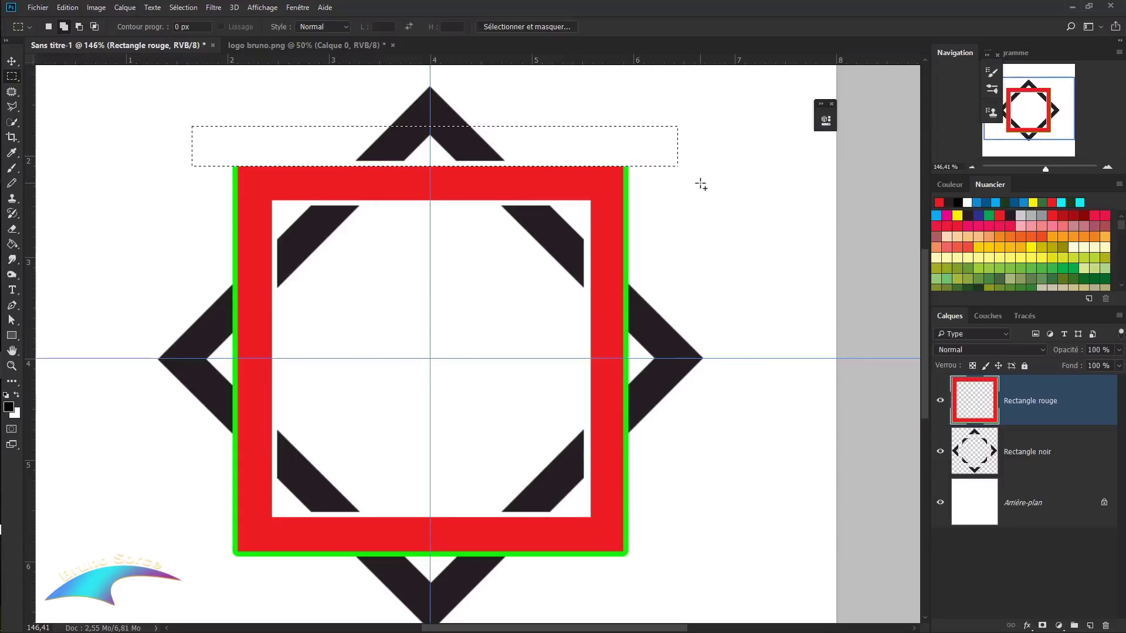
left_click(700, 189)
left_click_drag(614, 112, 690, 571)
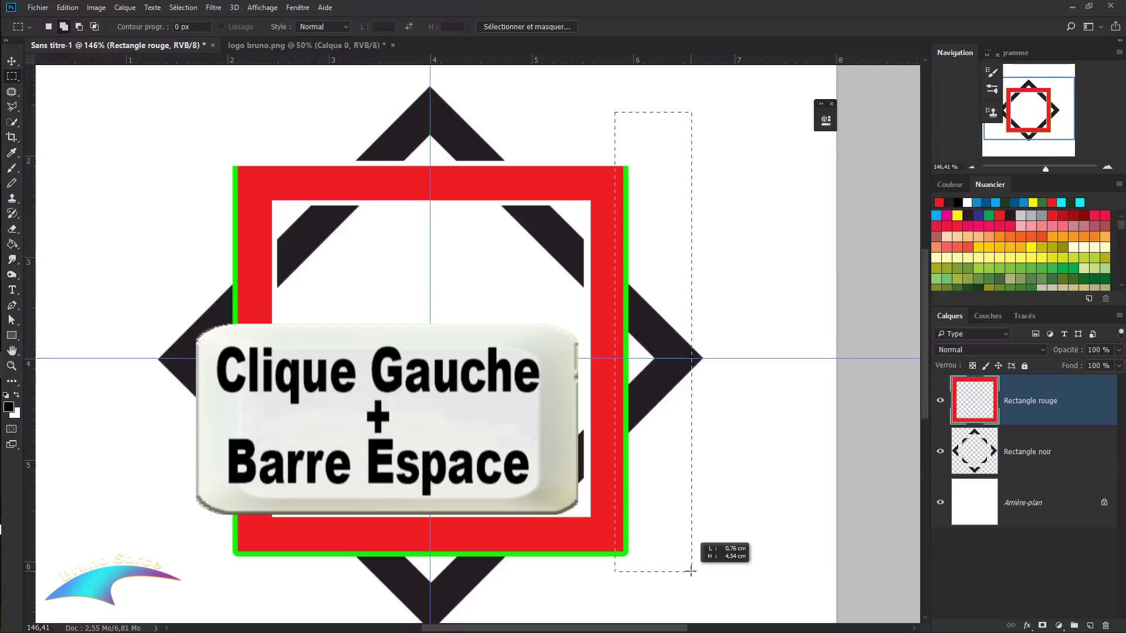
mouse_move(691, 571)
left_mouse_down()
mouse_move(754, 574)
mouse_move(698, 581)
left_mouse_up()
key("Delete")
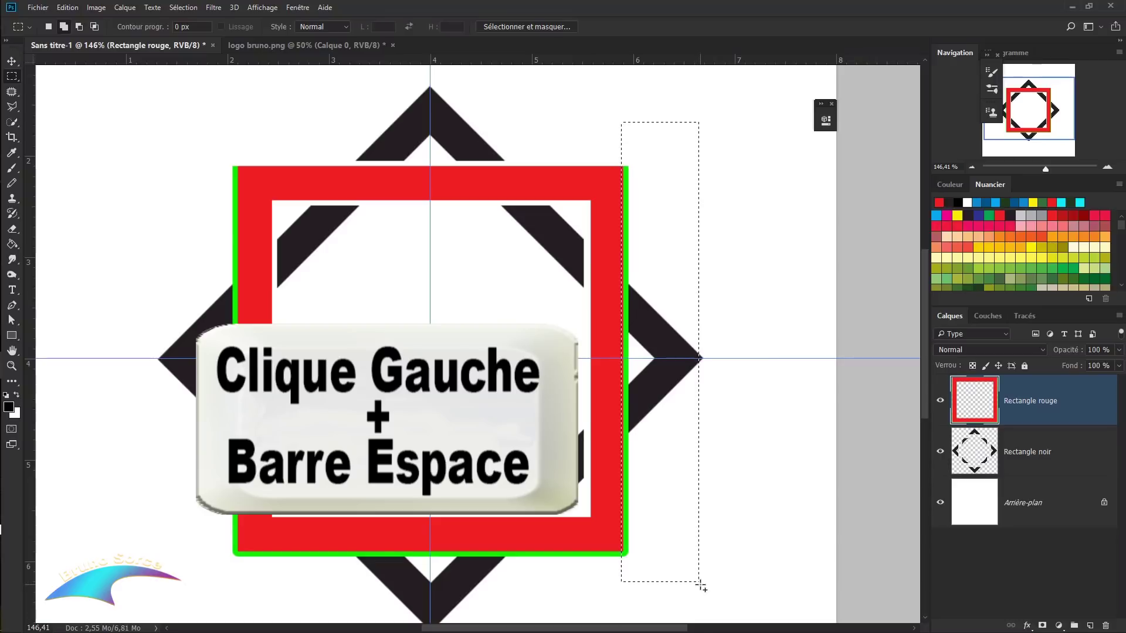
Delete the green strip along the frame's left edge and zoom to 100%.
left_click(710, 561)
mouse_move(197, 540)
left_mouse_down()
mouse_move(283, 582)
mouse_move(239, 572)
left_mouse_up()
key("Delete")
left_click(594, 571)
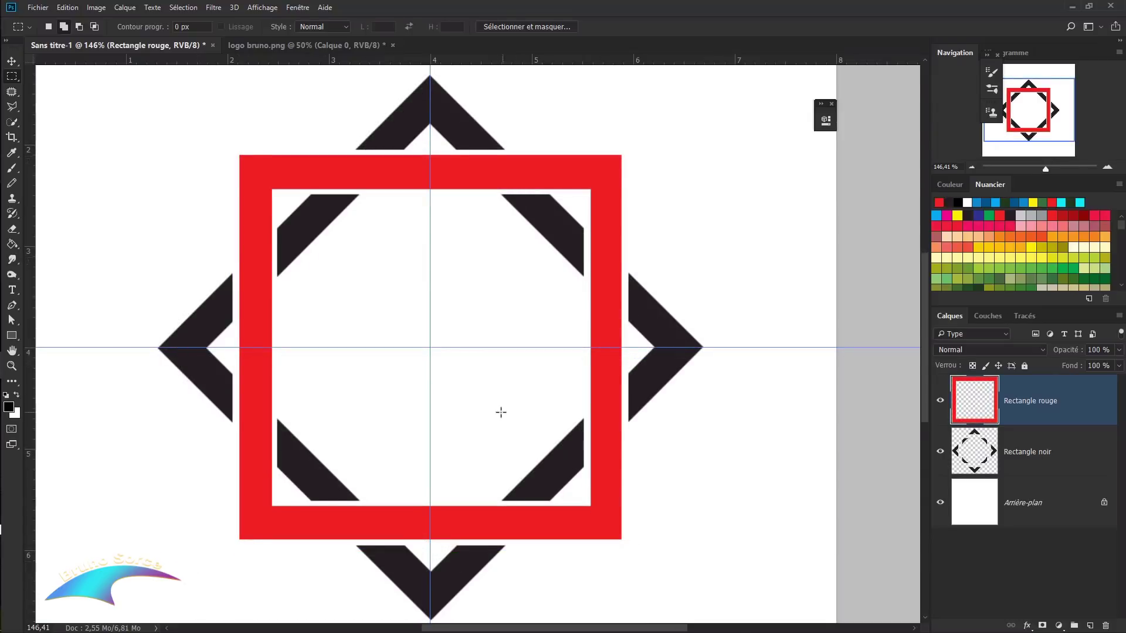
key("ctrl+1")
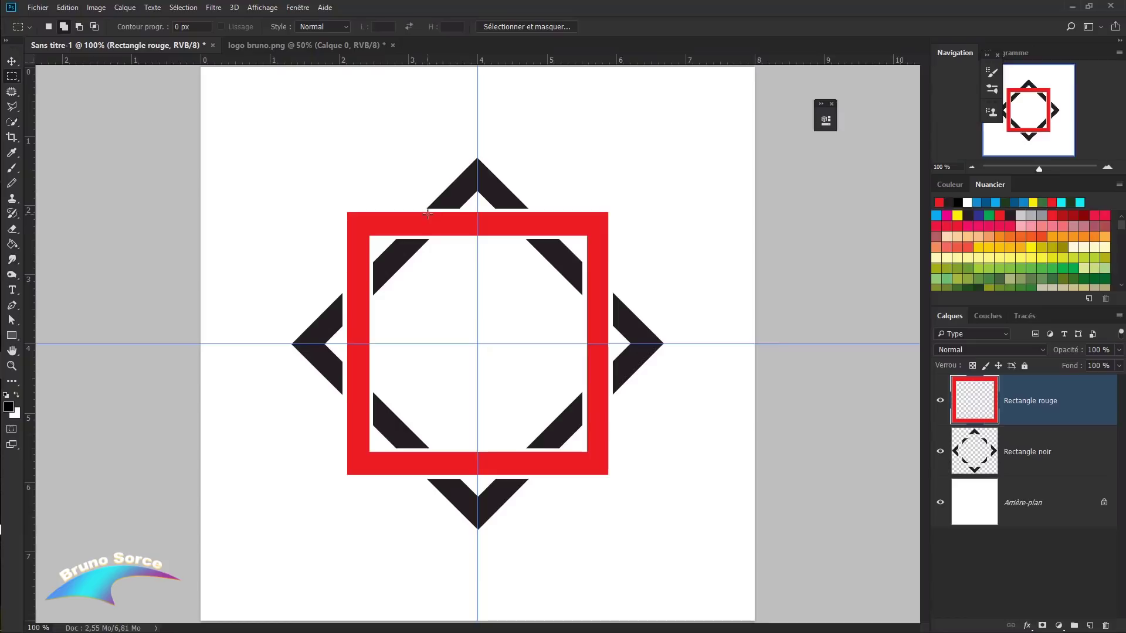
Drag the vertical and horizontal guides back onto the rulers with the Move tool.
key("v")
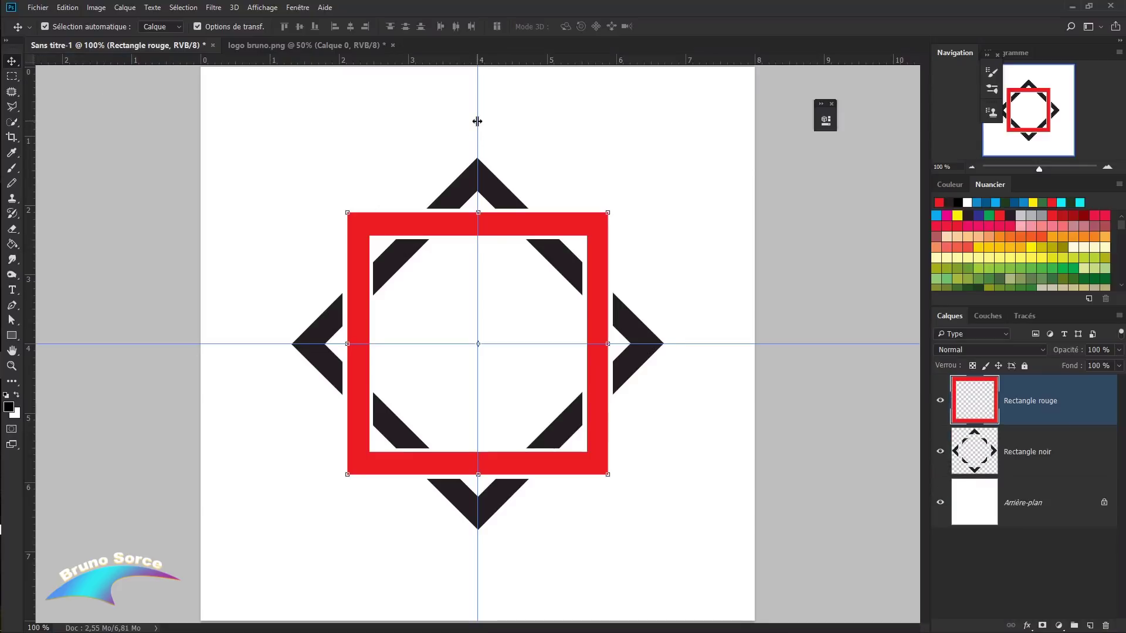
left_click_drag(477, 121, 28, 127)
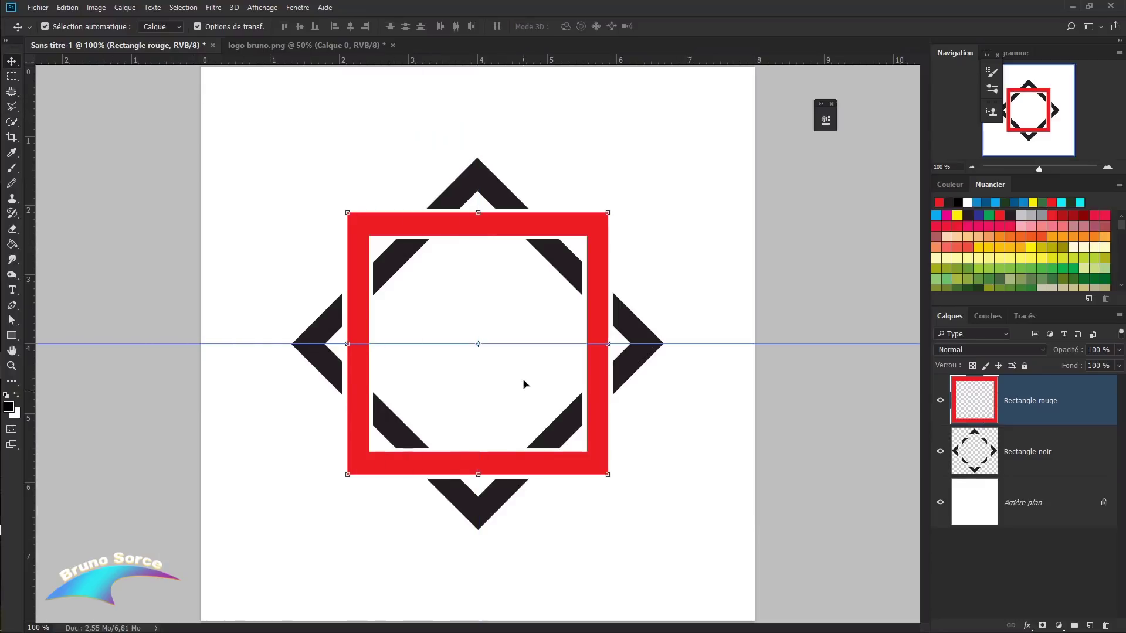
left_click_drag(522, 345, 516, 57)
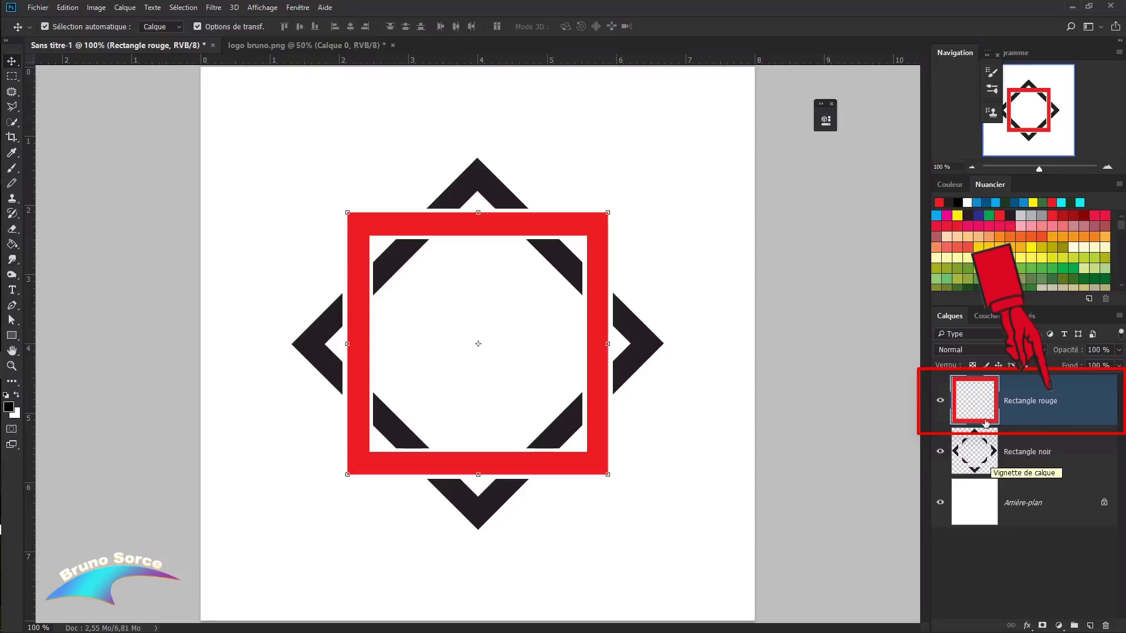
right_click(1021, 414)
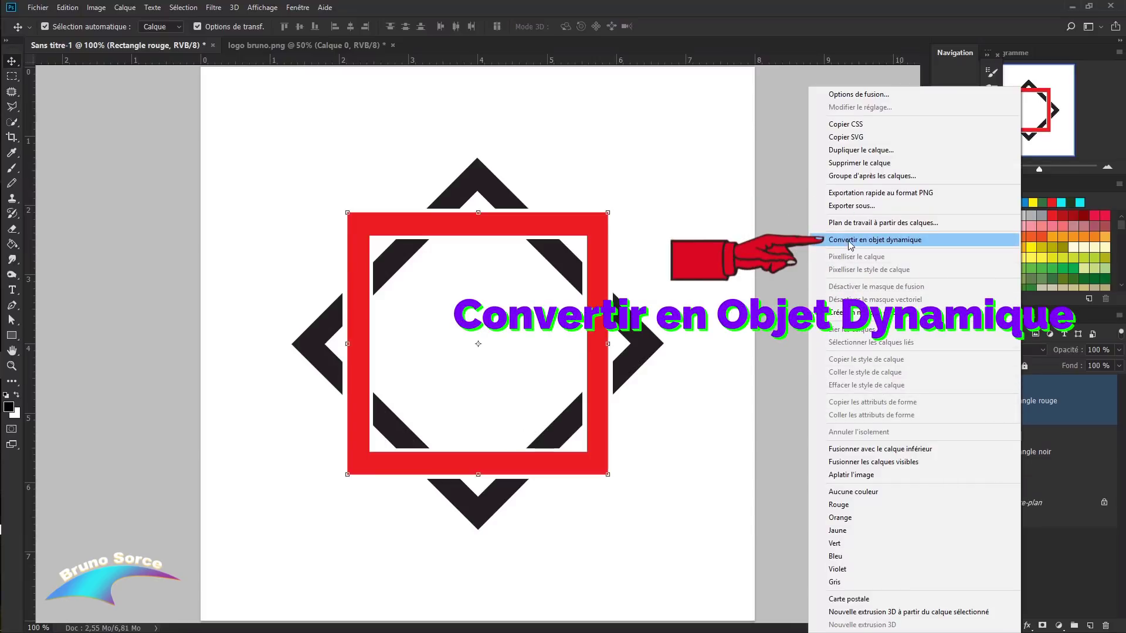
Convert Rectangle rouge and Rectangle noir into smart objects, leaving Rectangle rouge selected.
left_click(875, 241)
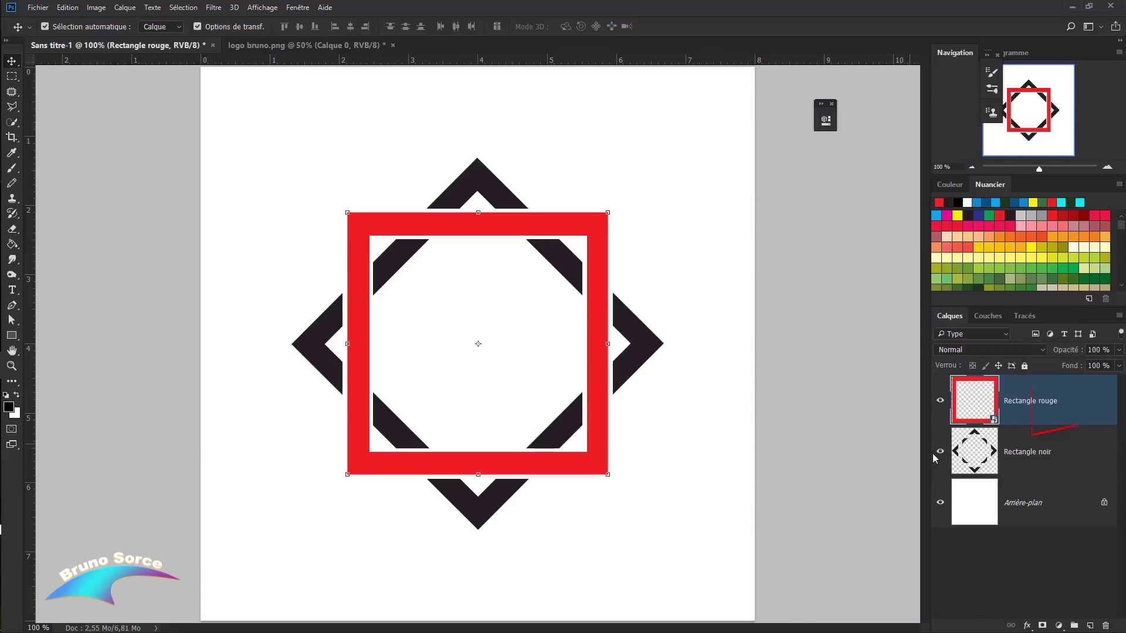
left_click(1028, 455)
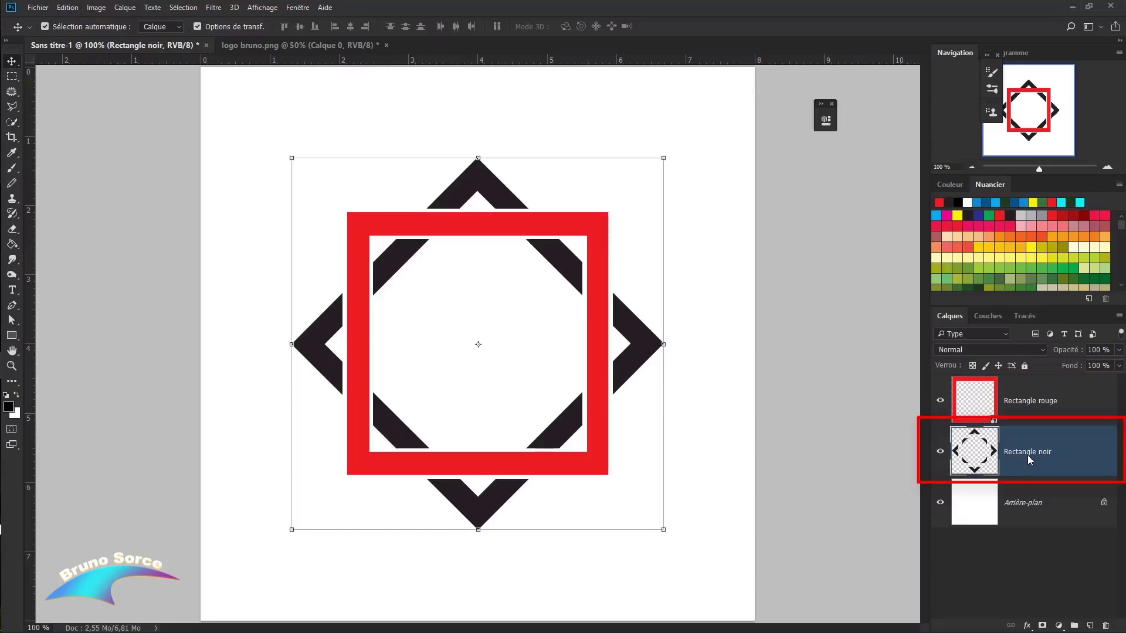
right_click(1064, 452)
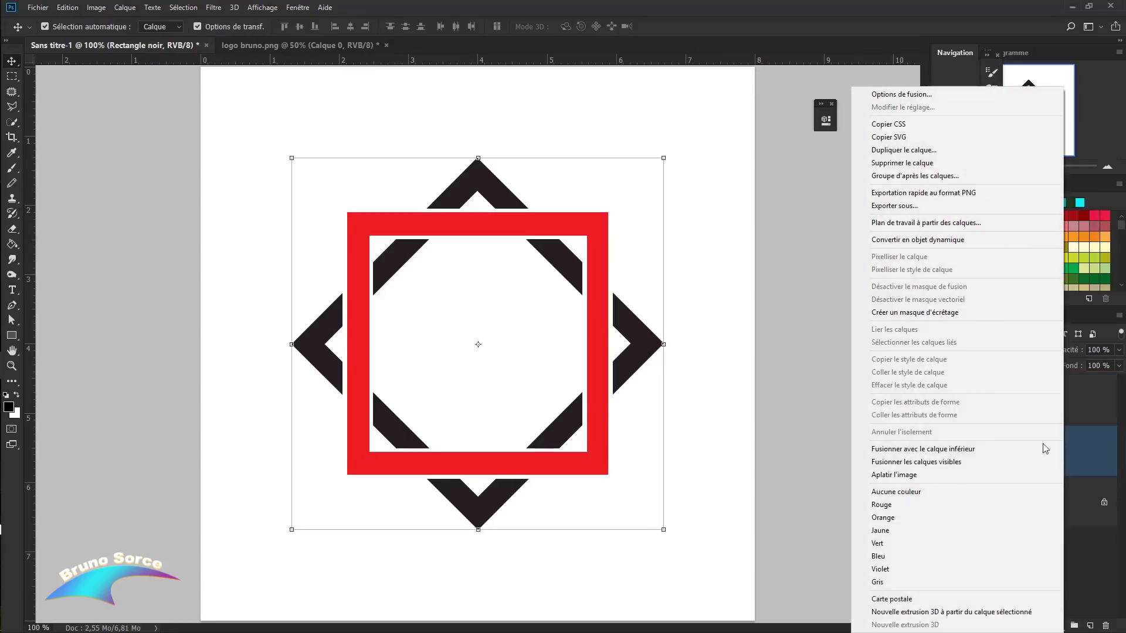
left_click(892, 241)
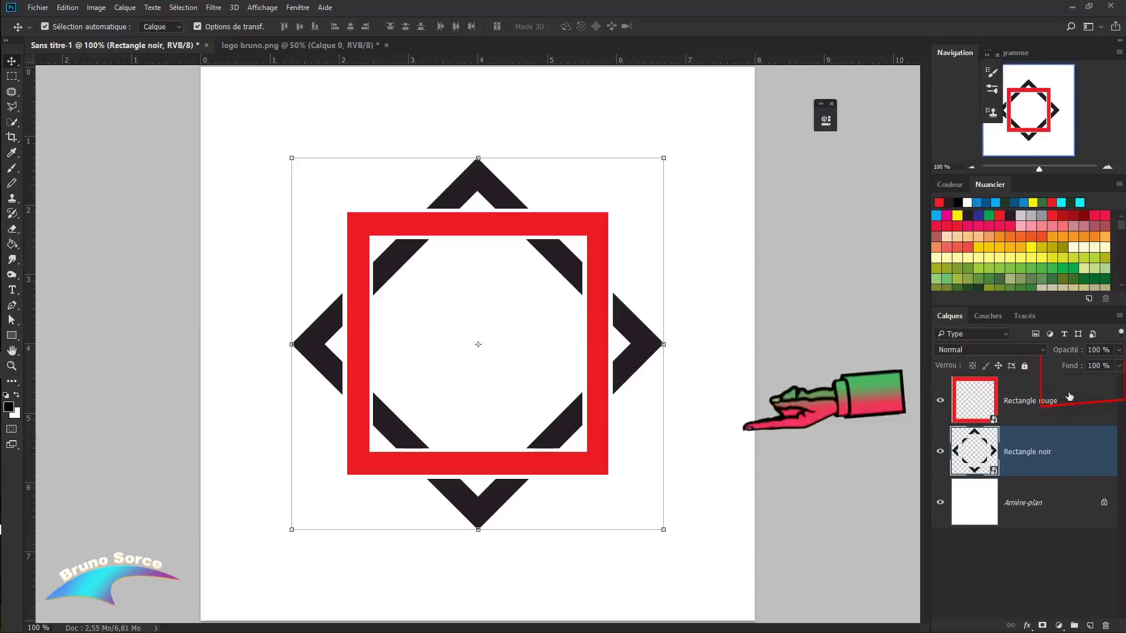
left_click(1069, 398)
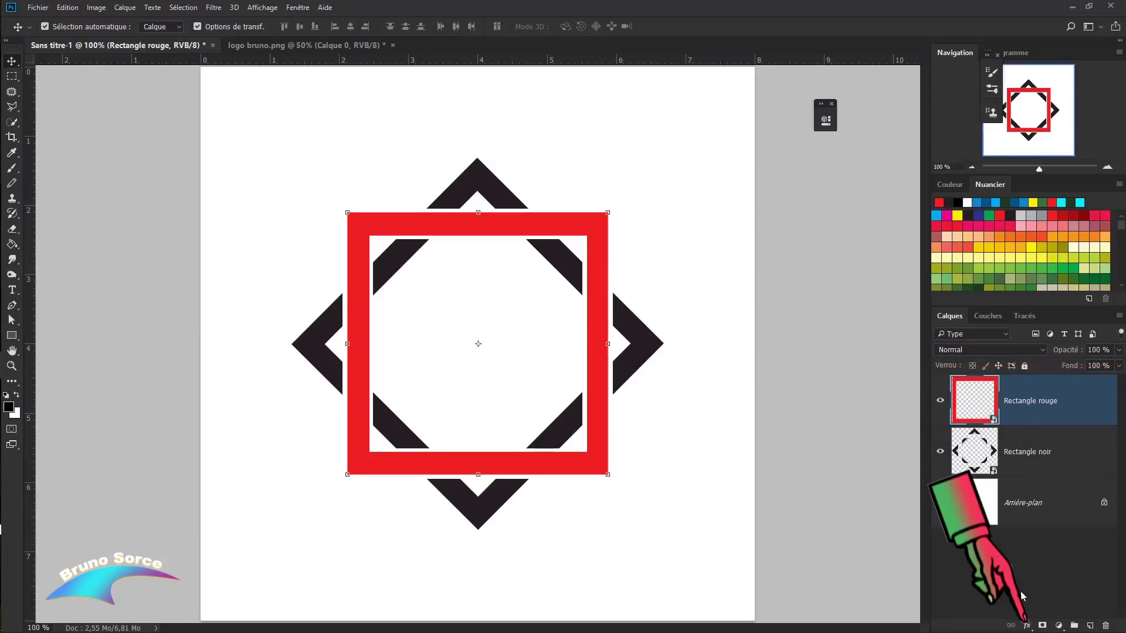
Apply a gold Incrustation en dégradé gradient overlay to the Rectangle rouge frame.
left_click(1028, 626)
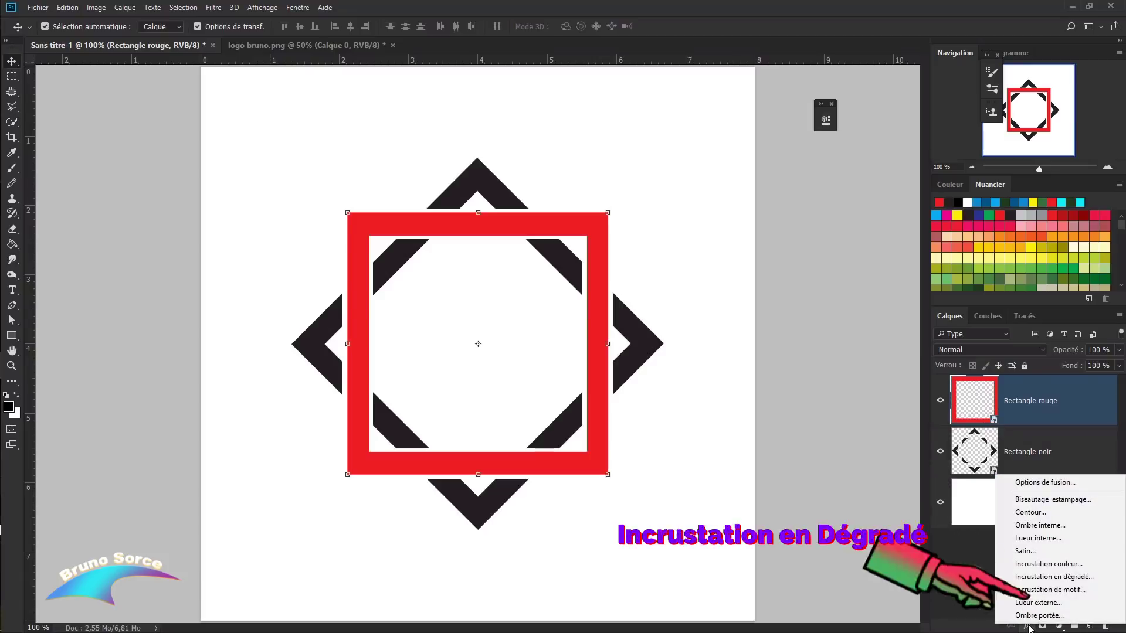
left_click(1034, 580)
mouse_move(588, 110)
left_mouse_down()
mouse_move(757, 134)
mouse_move(974, 121)
left_mouse_up()
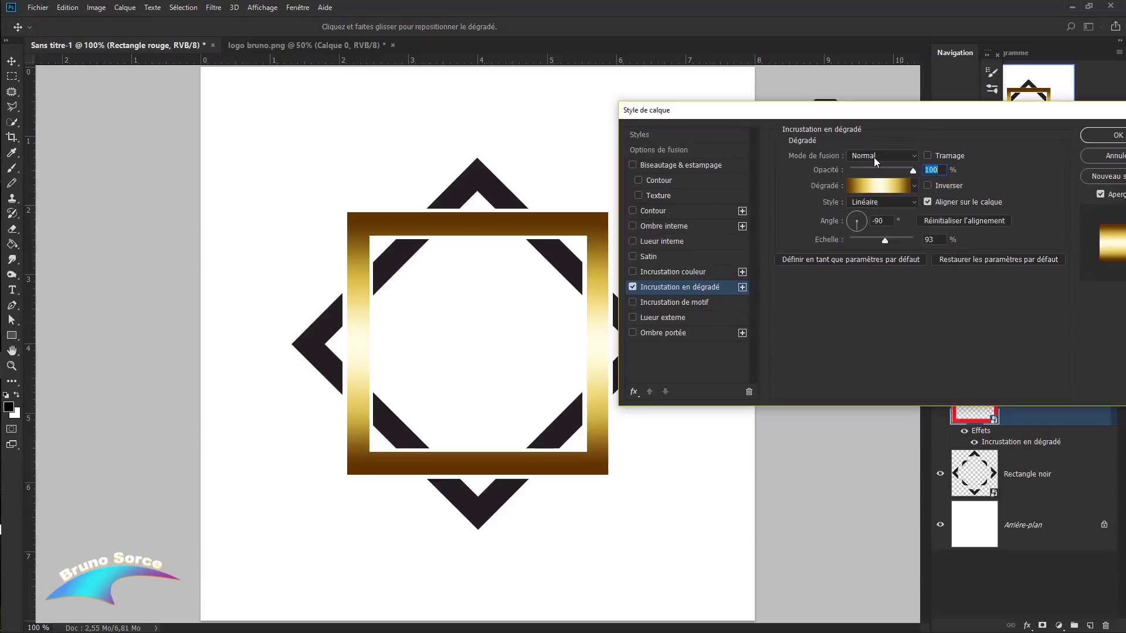
left_click(877, 186)
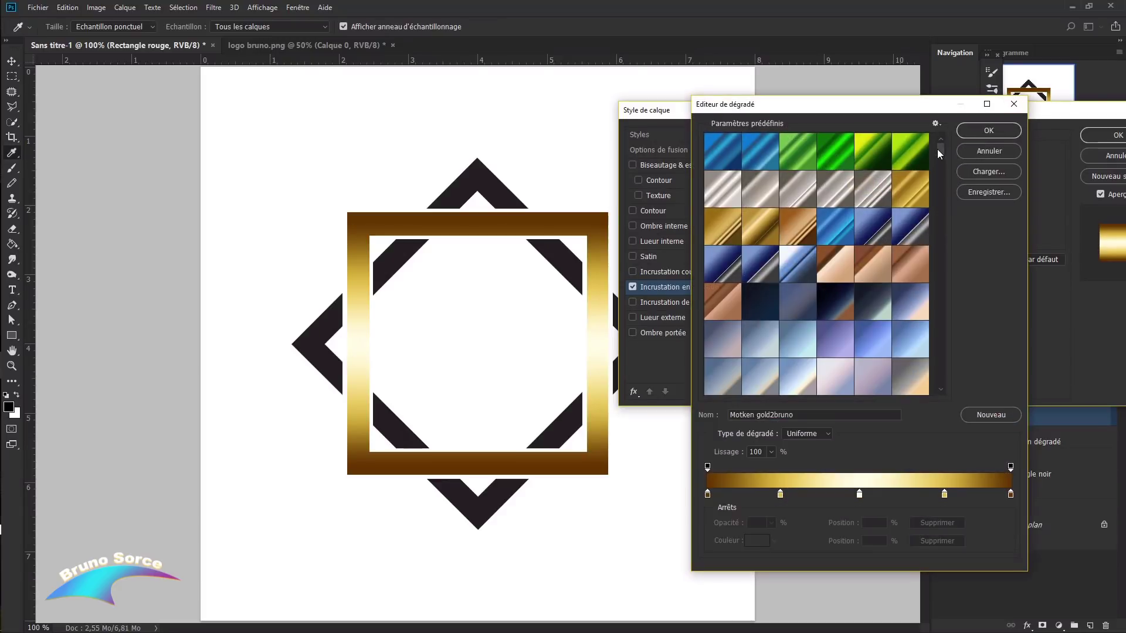
left_click_drag(940, 149, 942, 378)
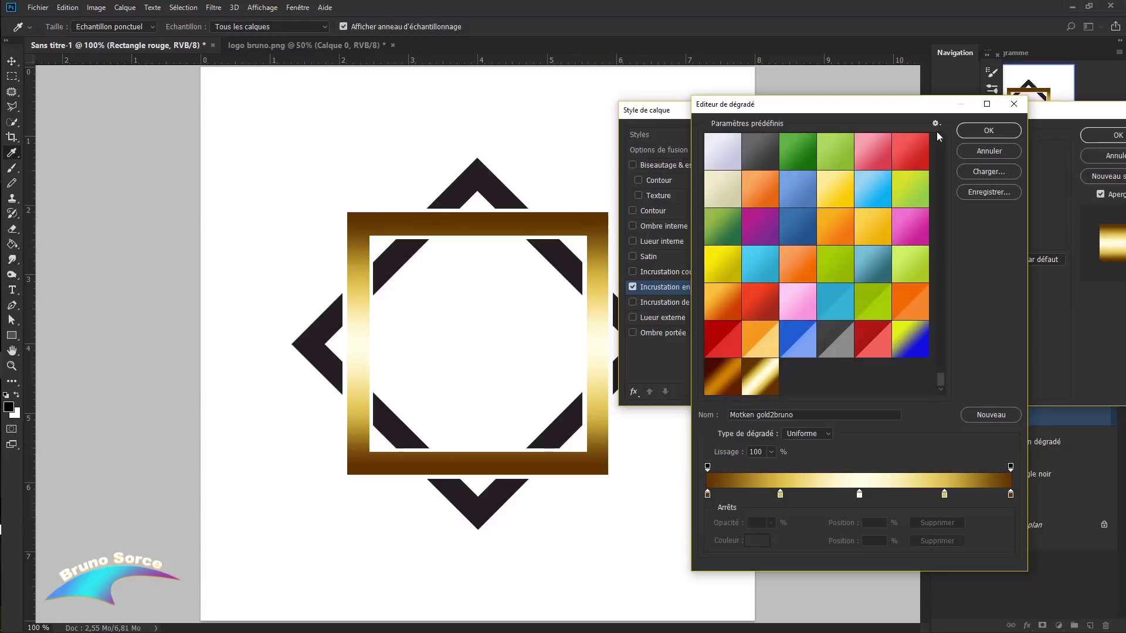
left_click(982, 134)
left_click(1100, 135)
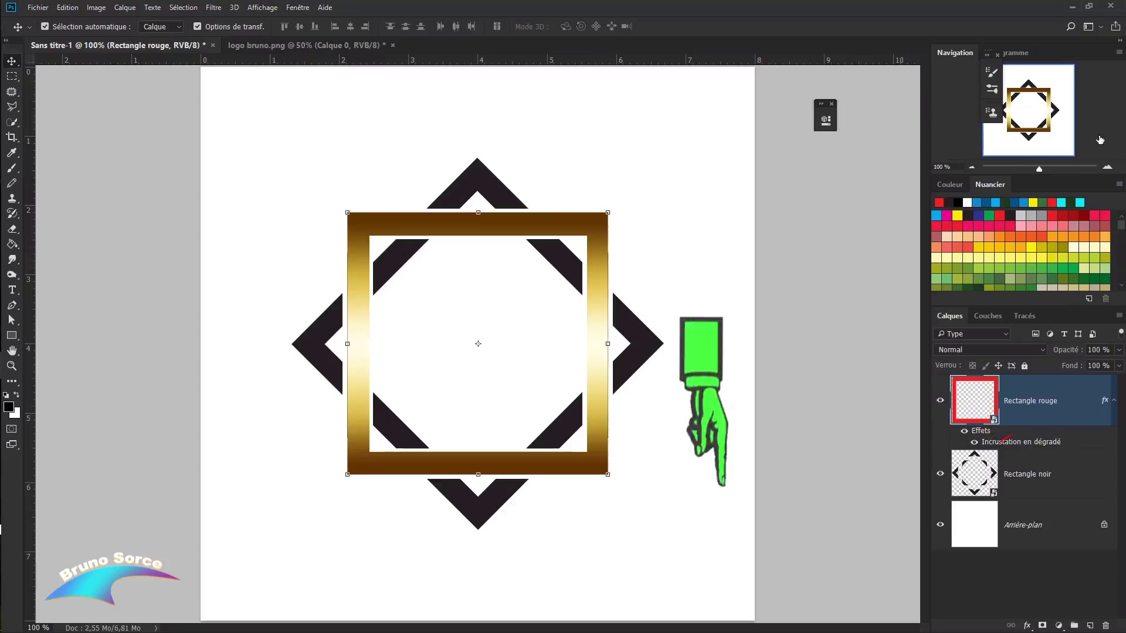
Give Rectangle noir an Incrustation en dégradé using the dark brown and orange gradient preset.
left_click(1073, 478)
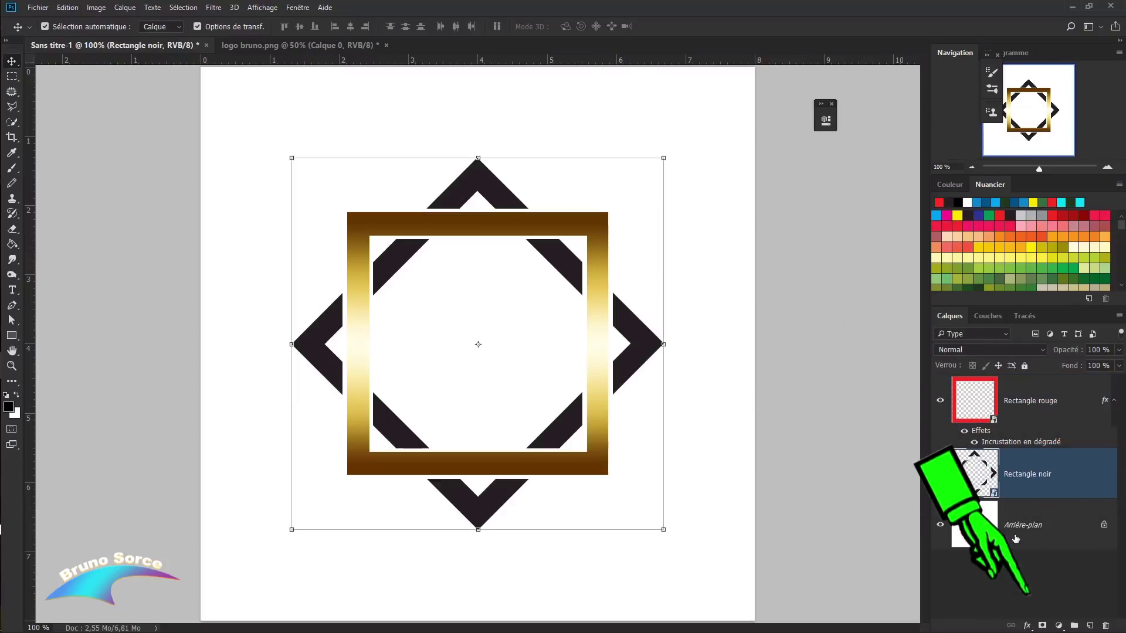
left_click(1027, 626)
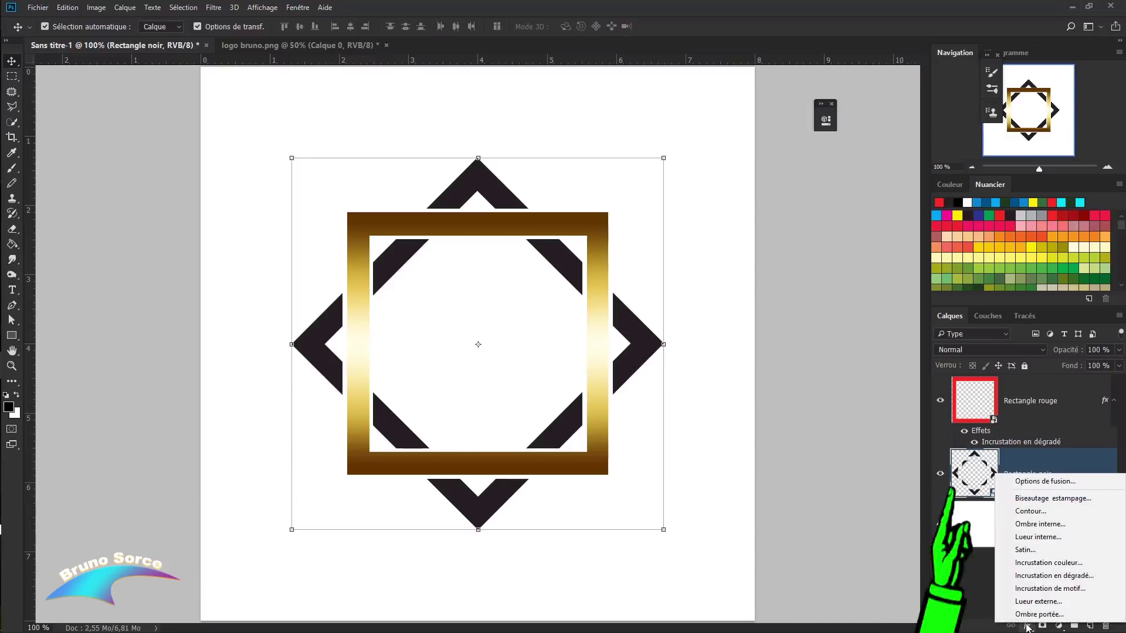
left_click(1028, 577)
left_click_drag(591, 107, 874, 89)
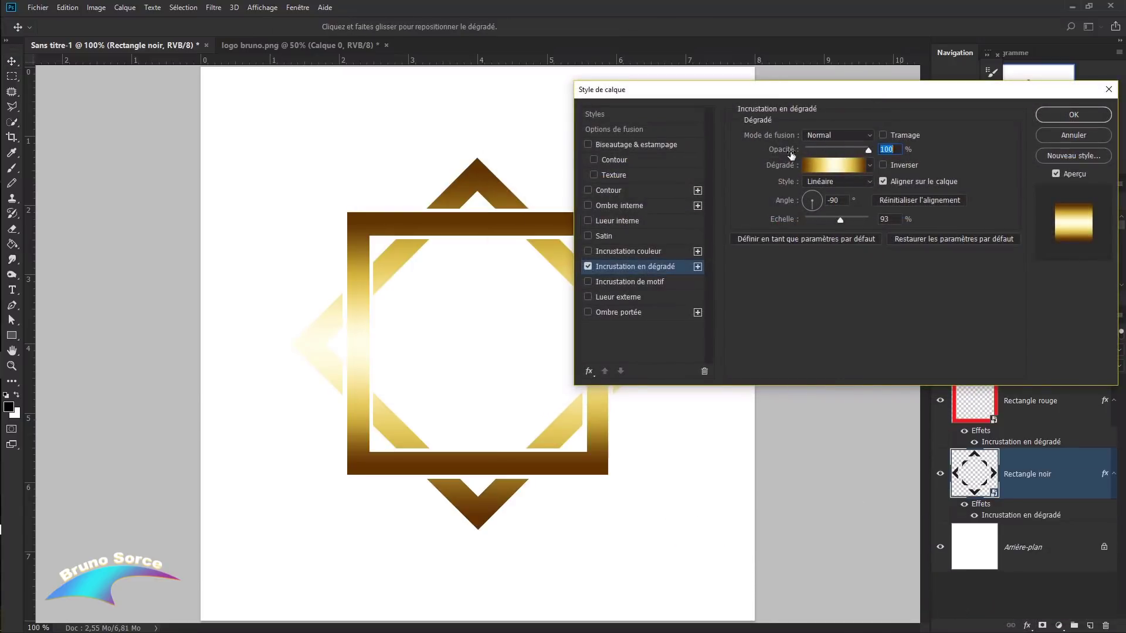
left_click(831, 172)
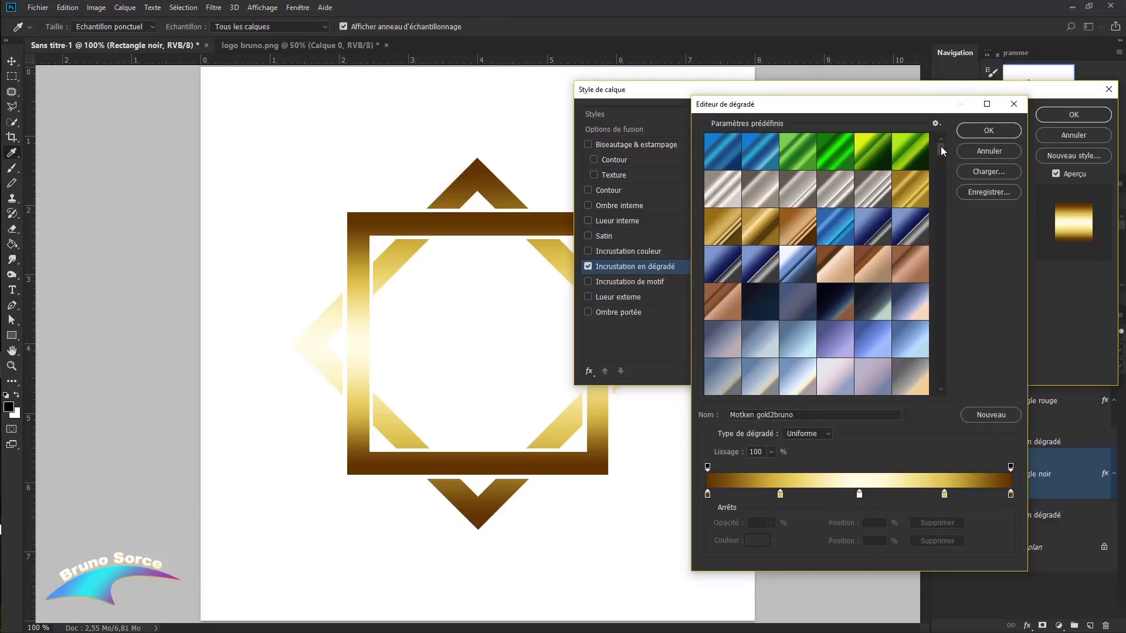
left_click_drag(941, 146, 934, 383)
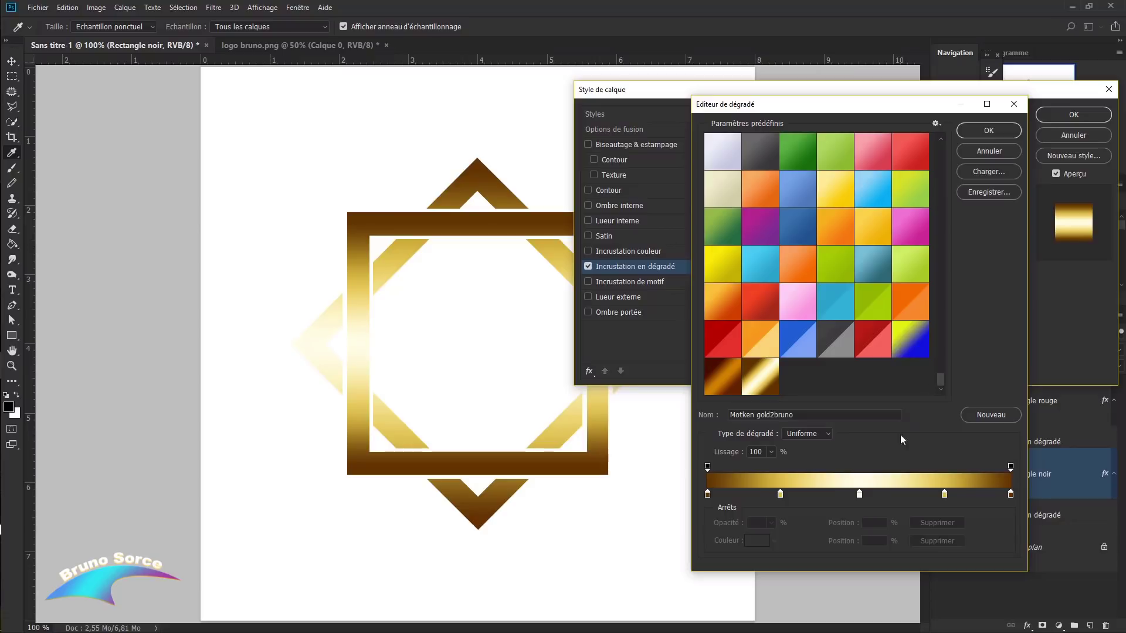
left_click(725, 385)
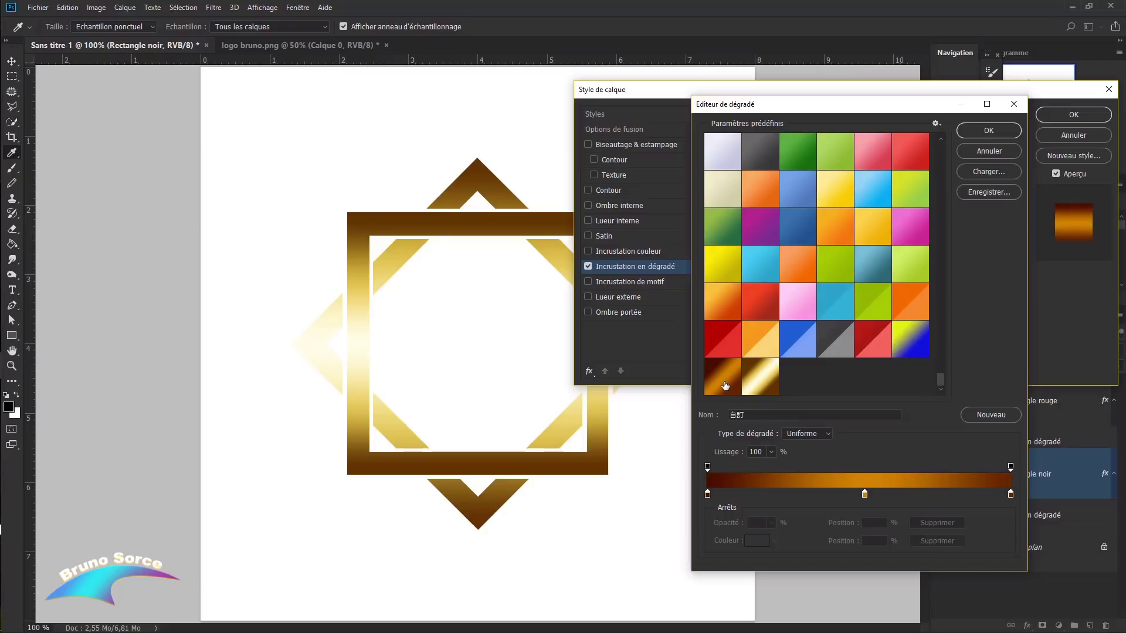
left_click(999, 133)
left_click(1062, 120)
key("v")
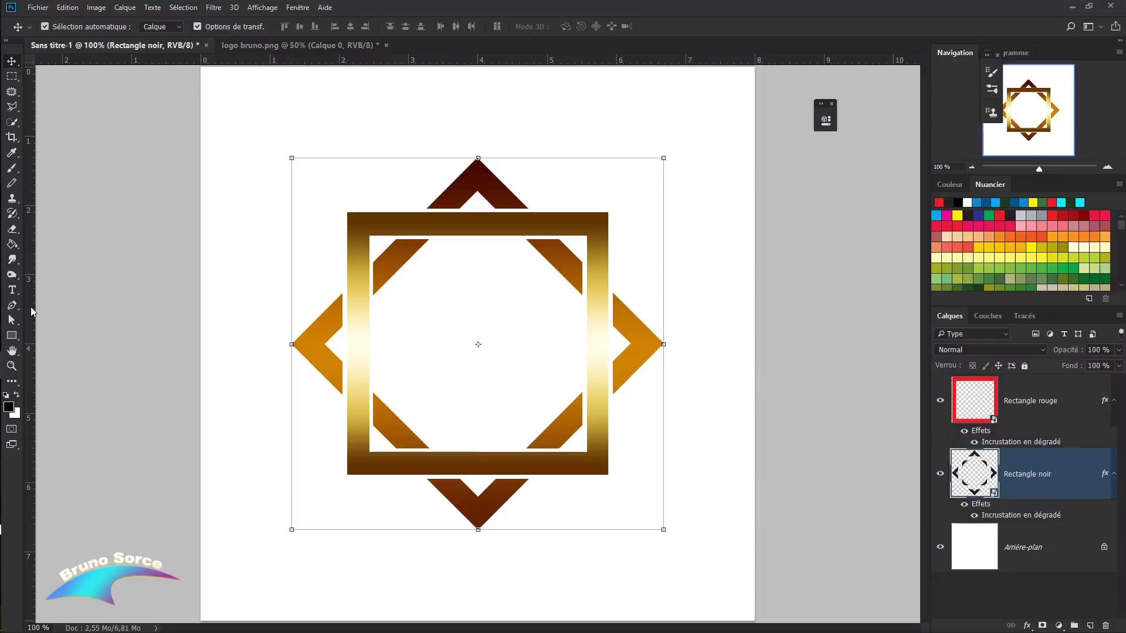
Add centre guides and place the Art Design logo PNG as an embedded layer.
left_click_drag(30, 307, 478, 352)
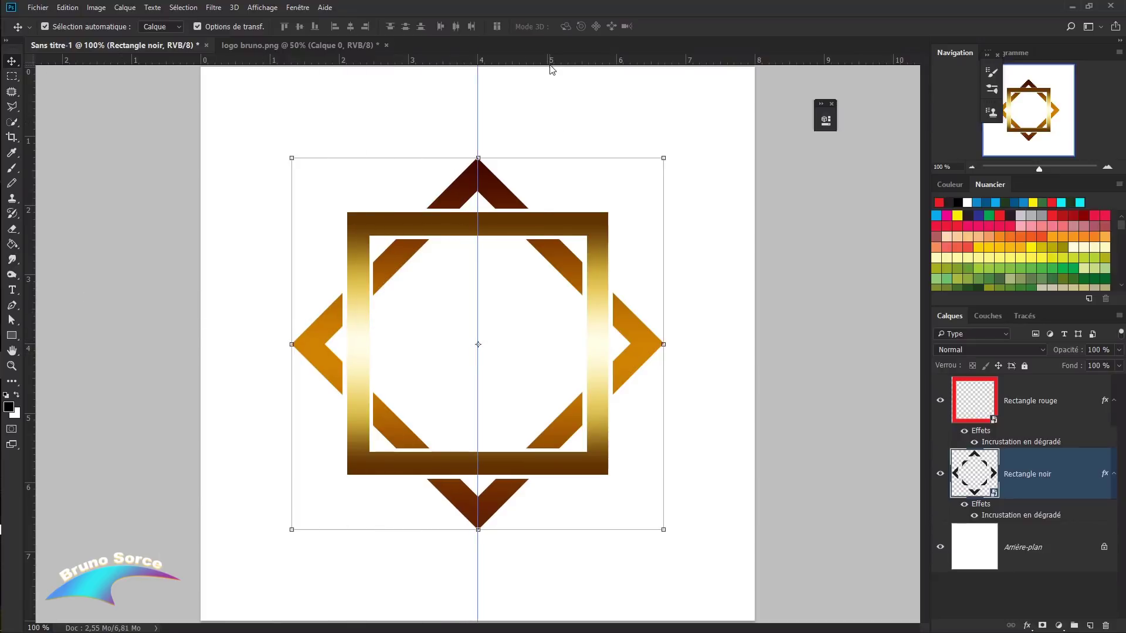
left_click_drag(551, 62, 583, 344)
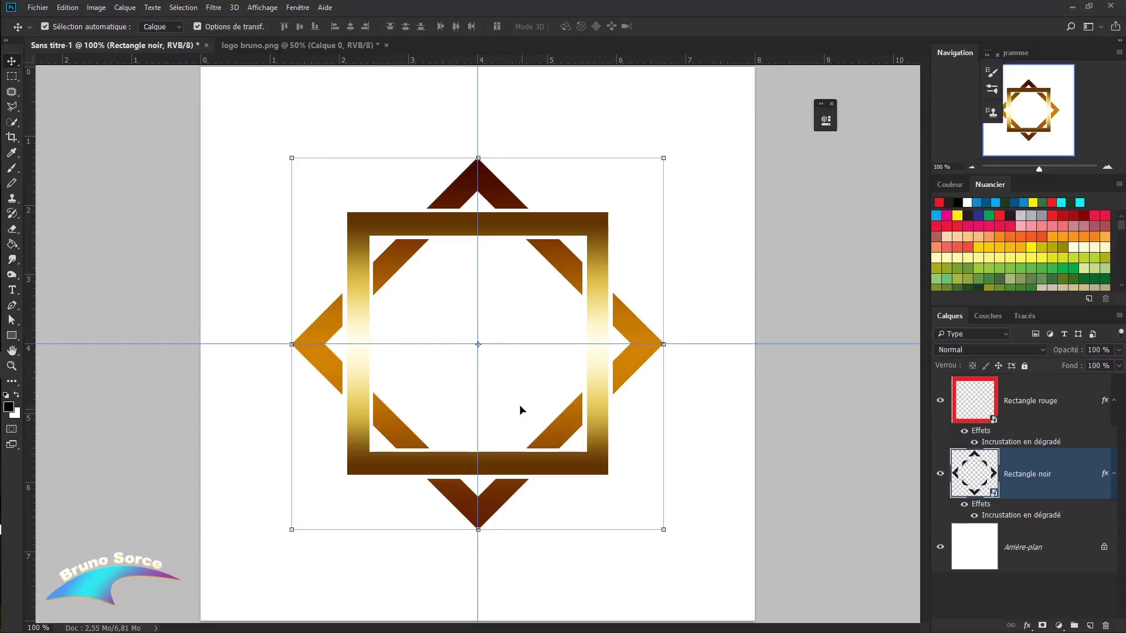
left_click(35, 8)
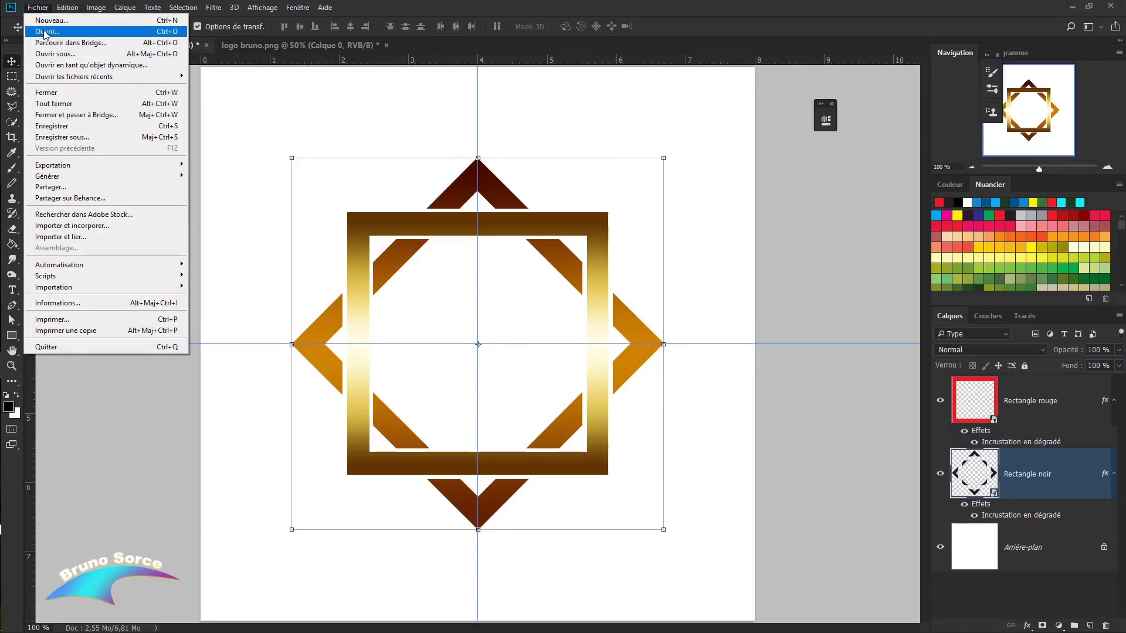
left_click(71, 226)
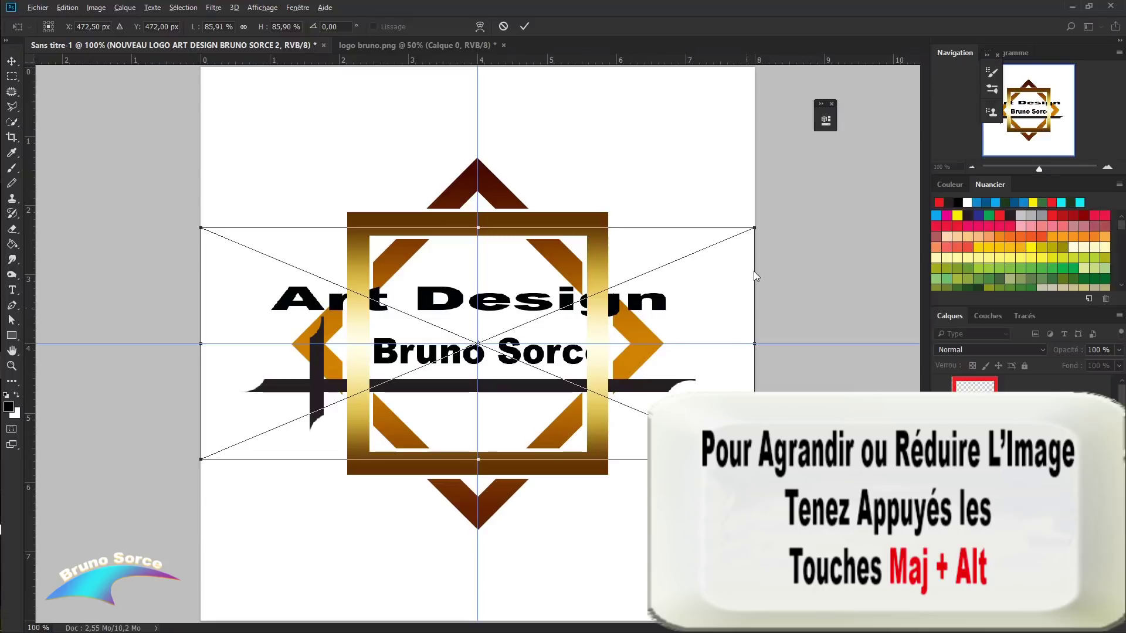
Scale the logo down proportionally and nudge it just above the frame's centre.
left_click_drag(753, 227, 593, 329)
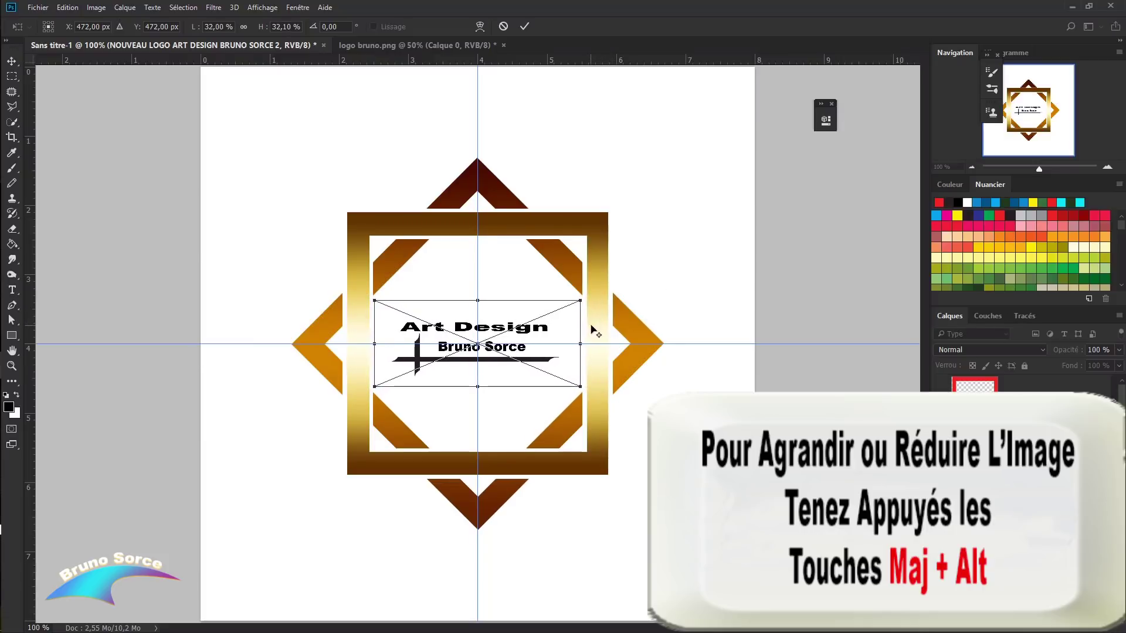
key("Return")
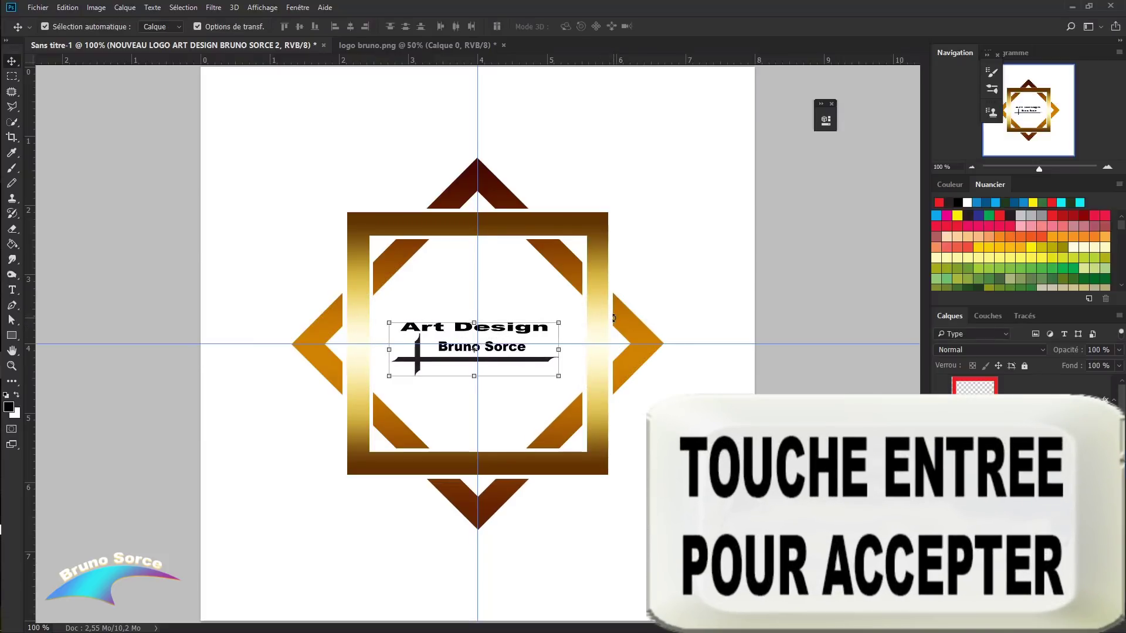
left_click_drag(501, 330, 504, 314)
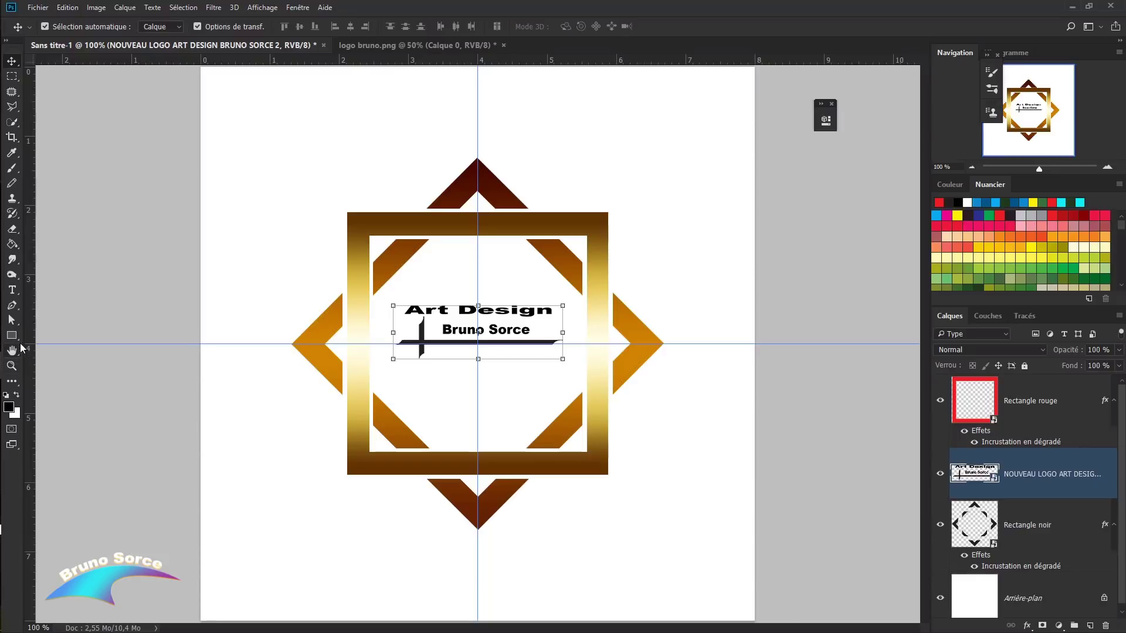
left_click(13, 337)
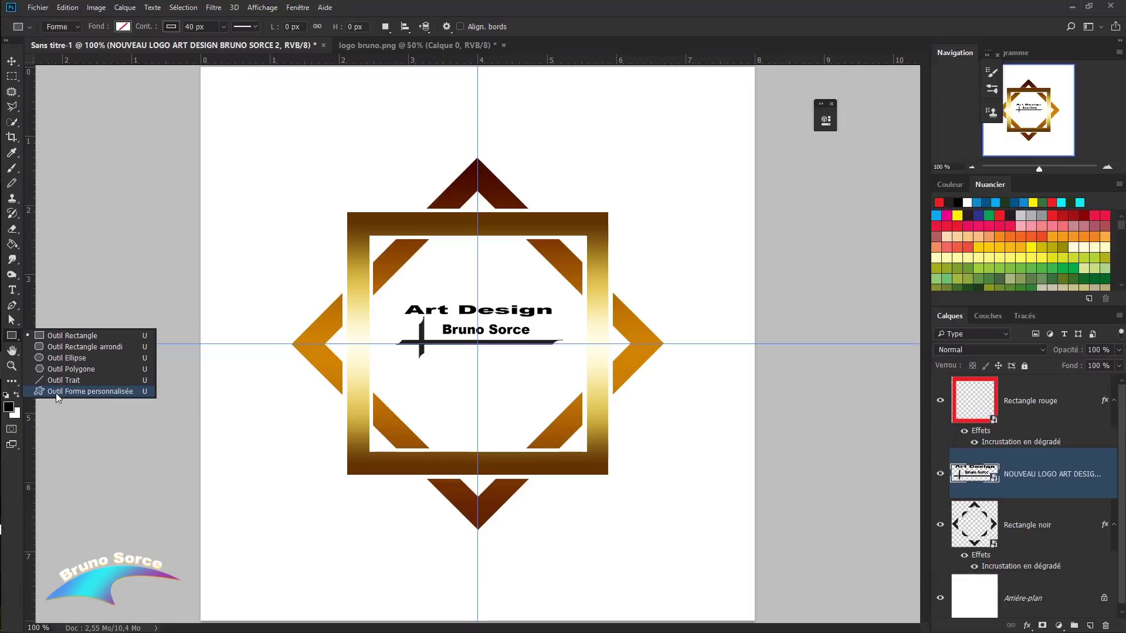
Draw the Waves custom shape below the Art Design text.
left_click(76, 391)
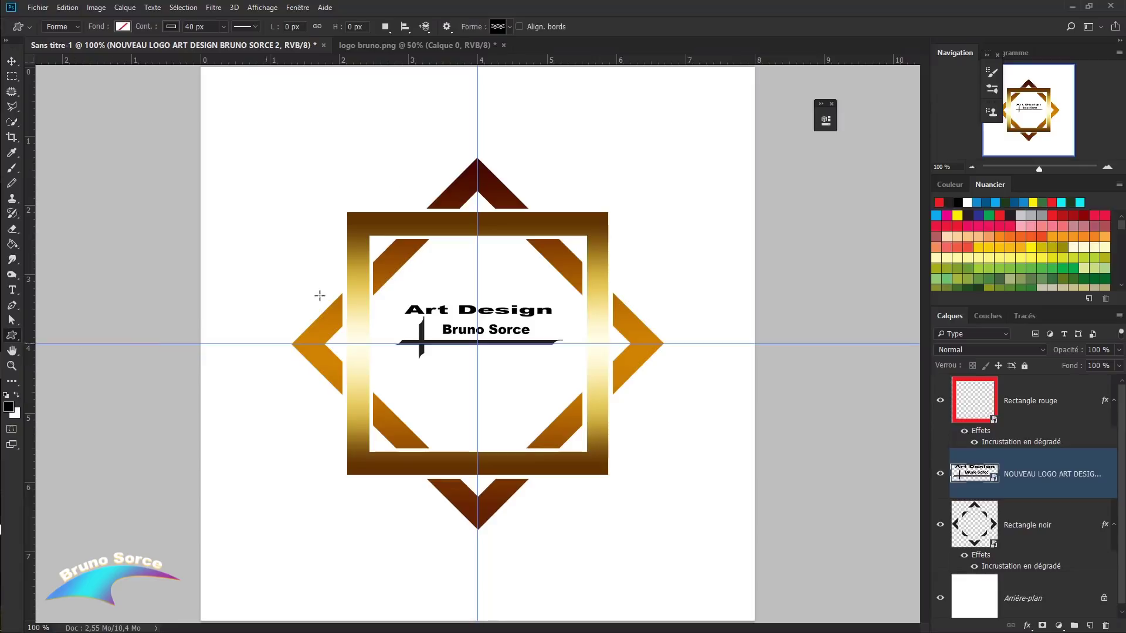
left_click(508, 29)
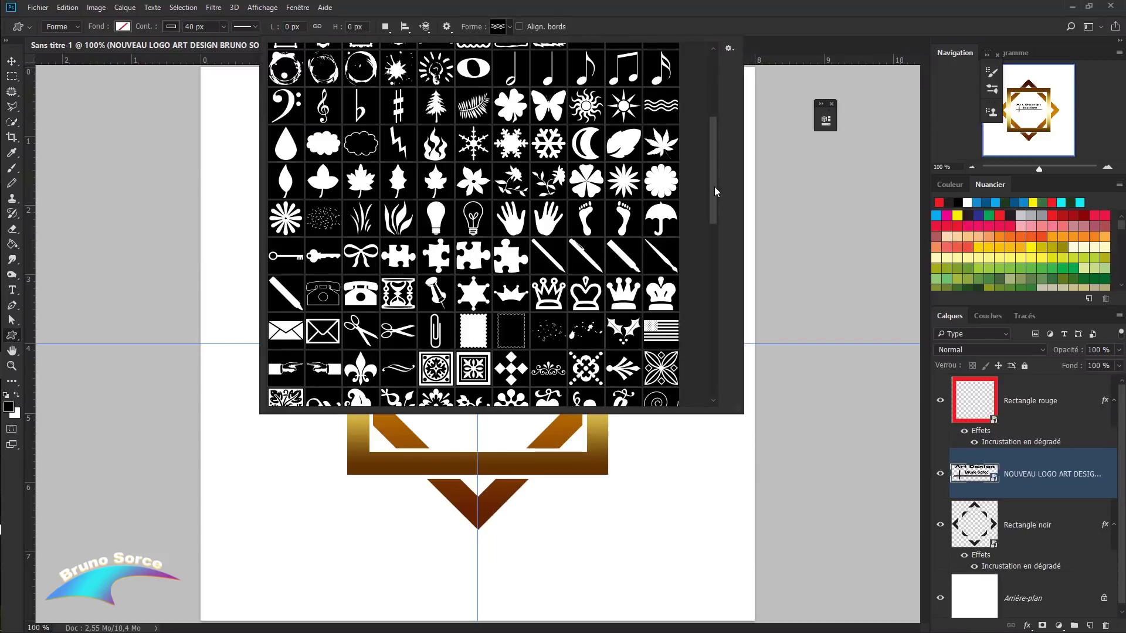
left_click_drag(713, 188, 710, 372)
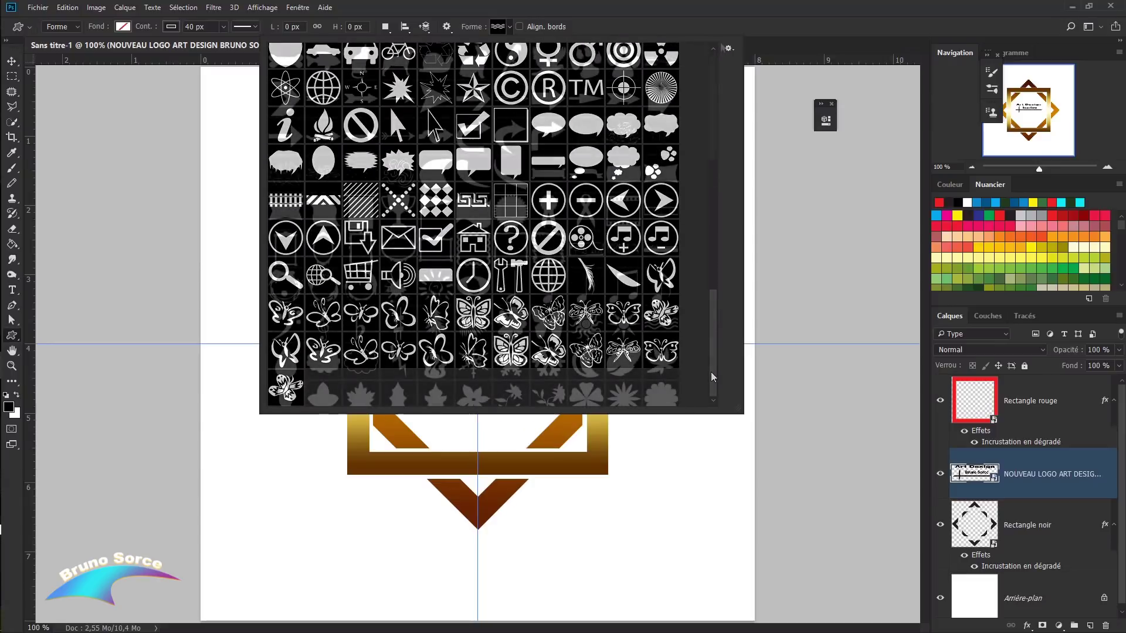
left_click(772, 20)
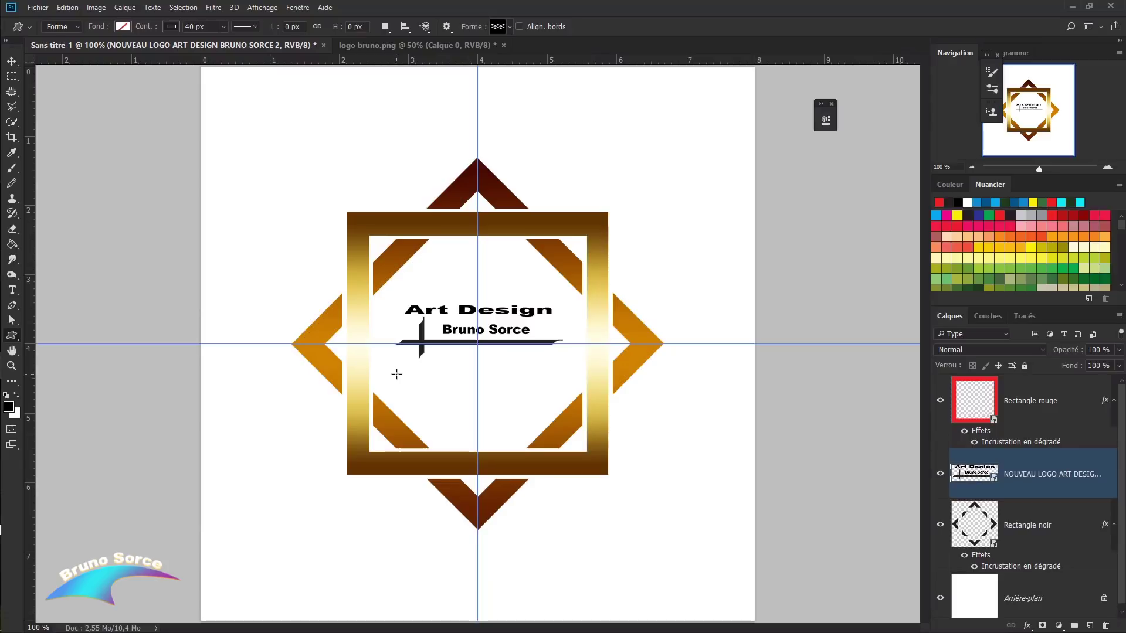
left_click_drag(396, 374, 551, 420)
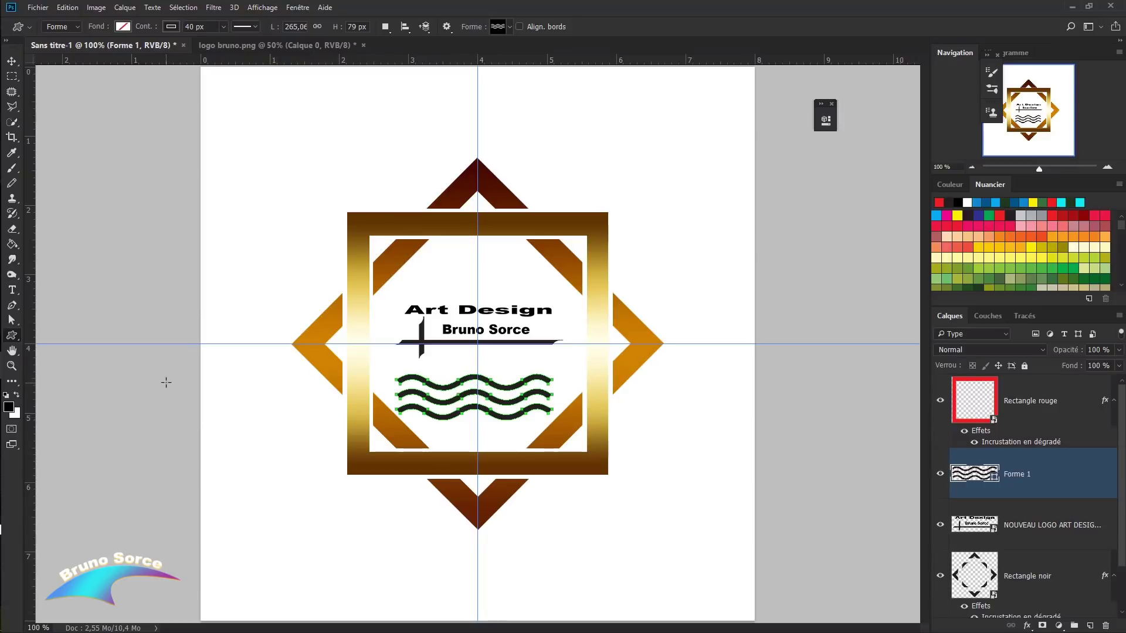
Set the waves' stroke colour to light blue and commit the shape.
left_click(172, 27)
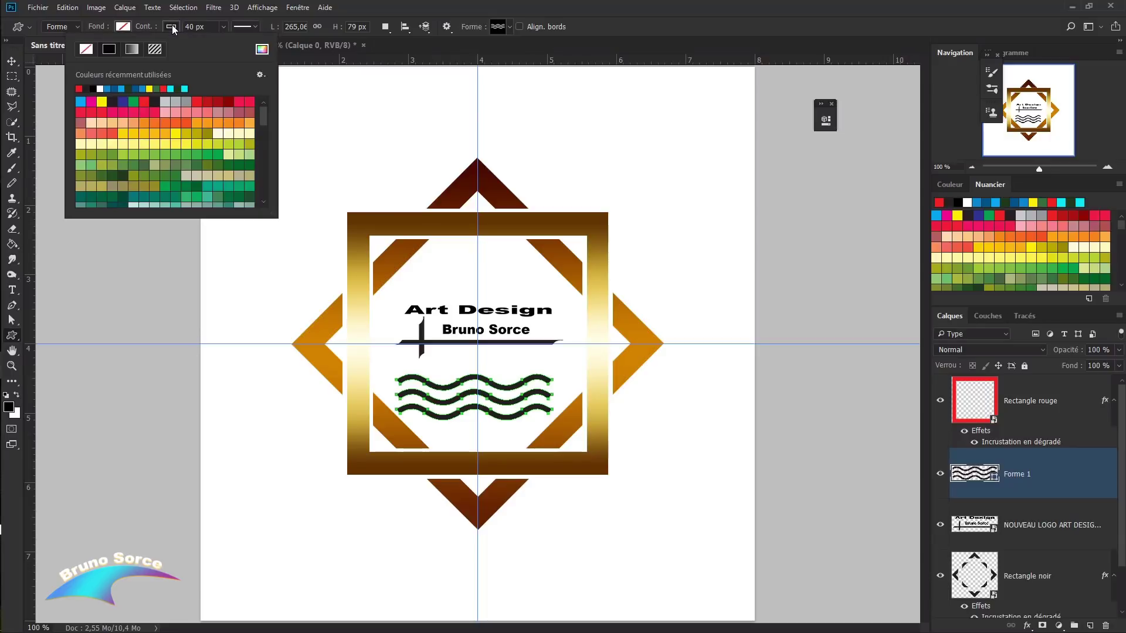
left_click(119, 87)
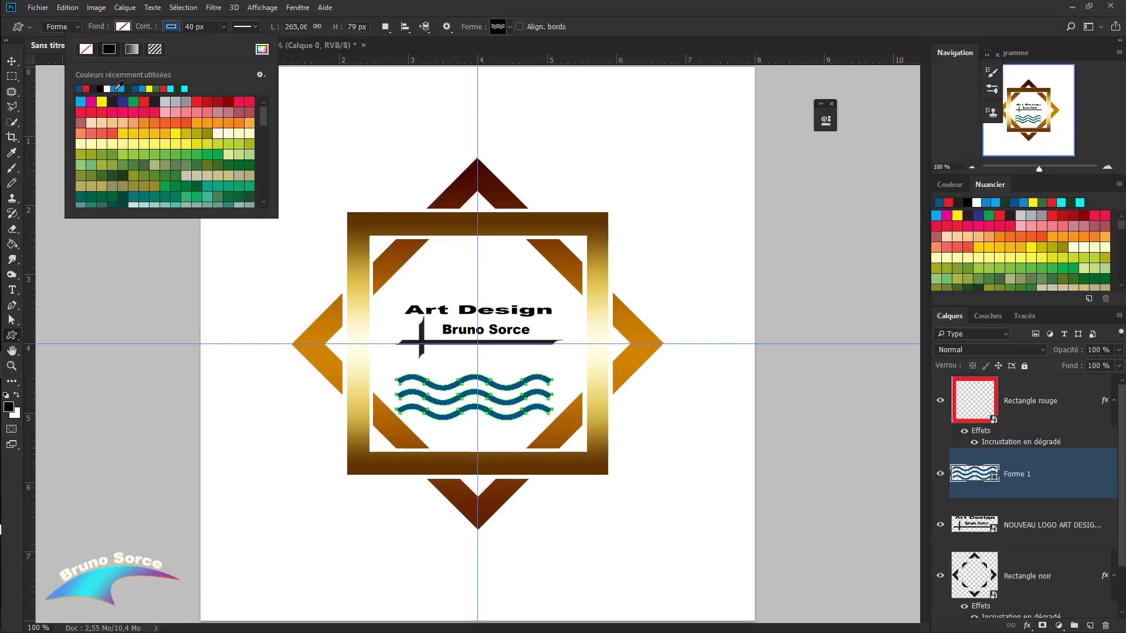
left_click(125, 87)
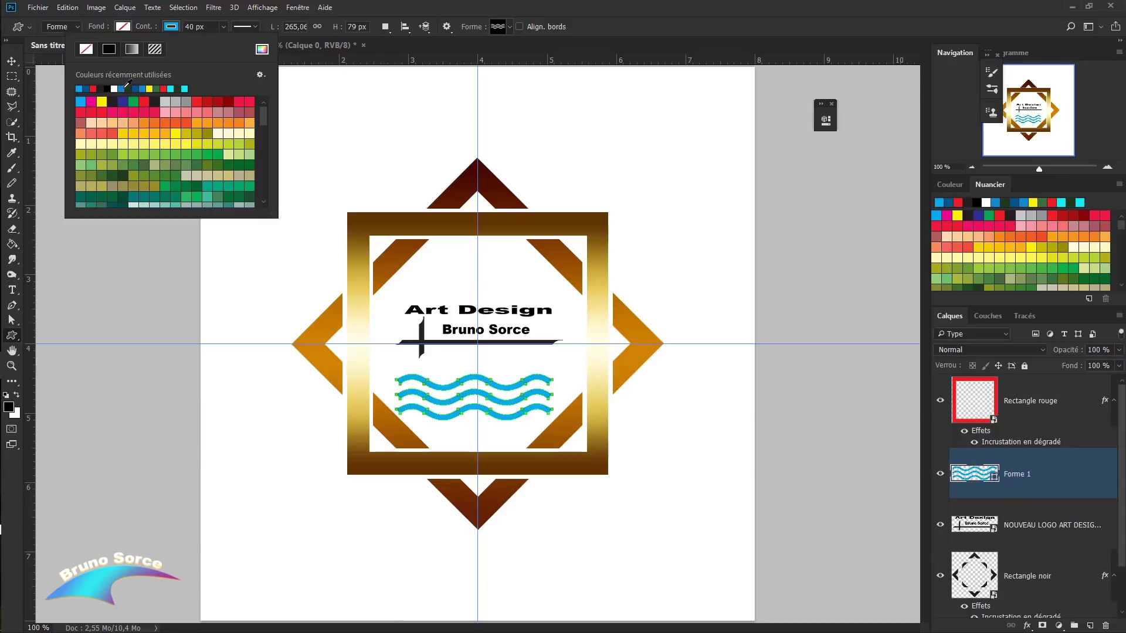
left_click(629, 25)
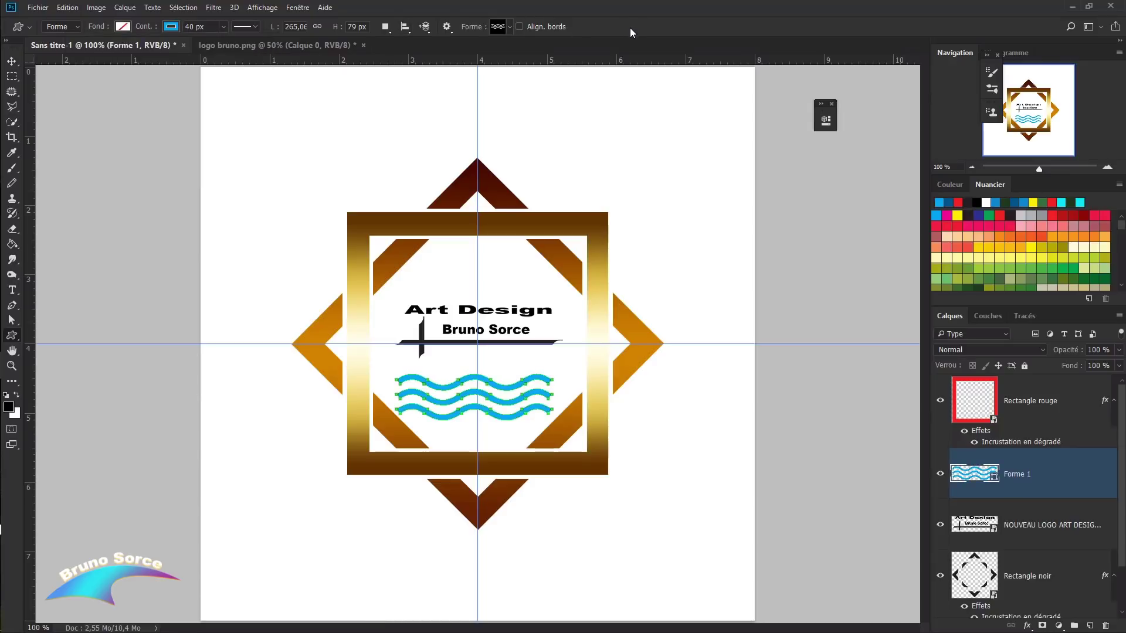
key("Return")
Shrink the blue waves layer and position it centred beneath the Art Design text.
left_click(11, 61)
left_click(55, 62)
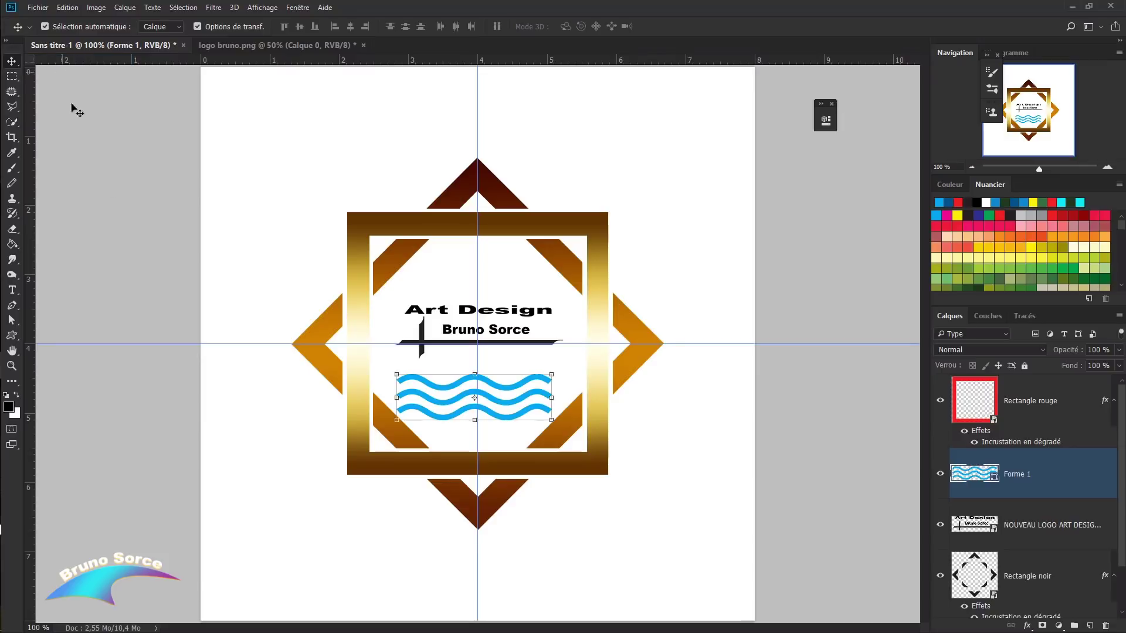
left_click_drag(460, 404, 463, 403)
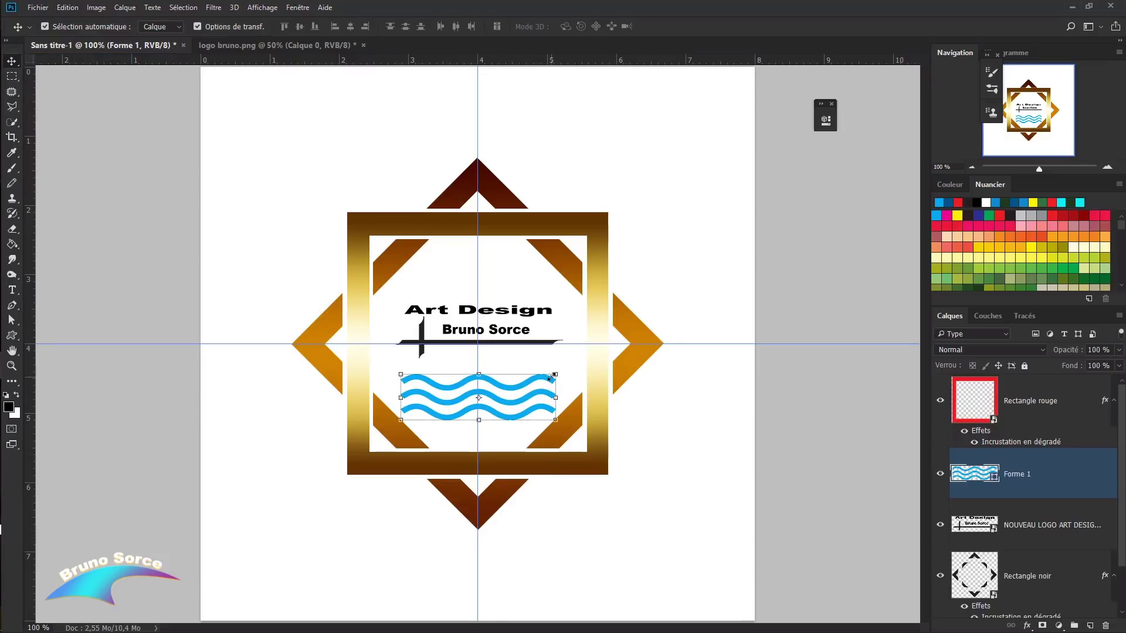
left_click_drag(555, 375, 507, 412)
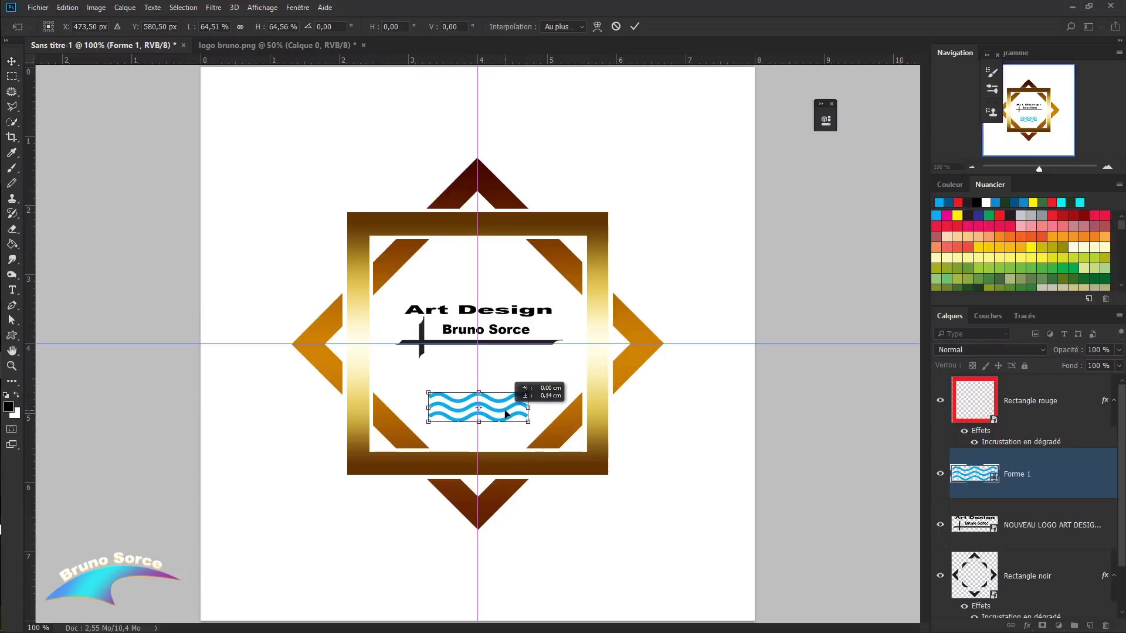
key("Return")
Deselect the waves and clear the vertical and horizontal guides from the canvas.
left_click(557, 191)
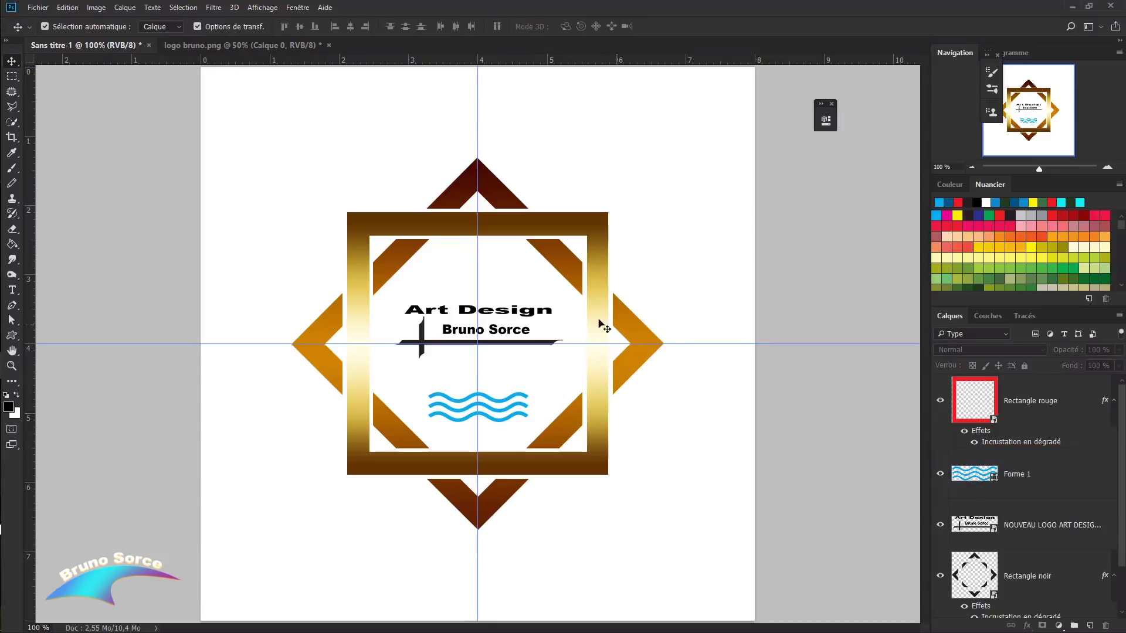
left_click_drag(478, 140, 23, 141)
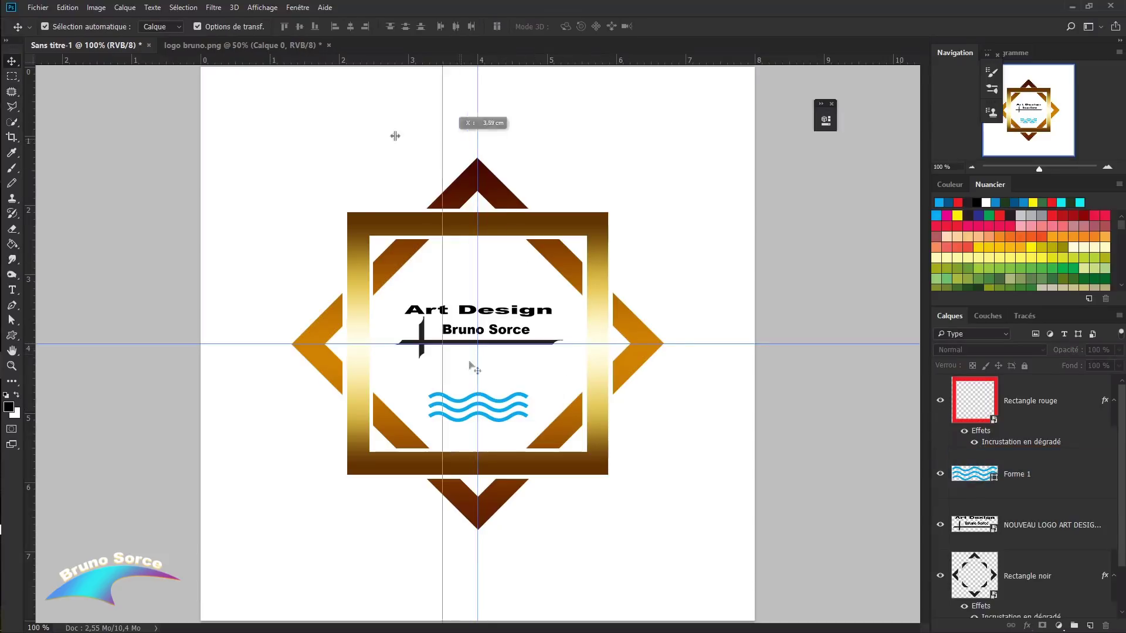
left_click_drag(508, 345, 503, 35)
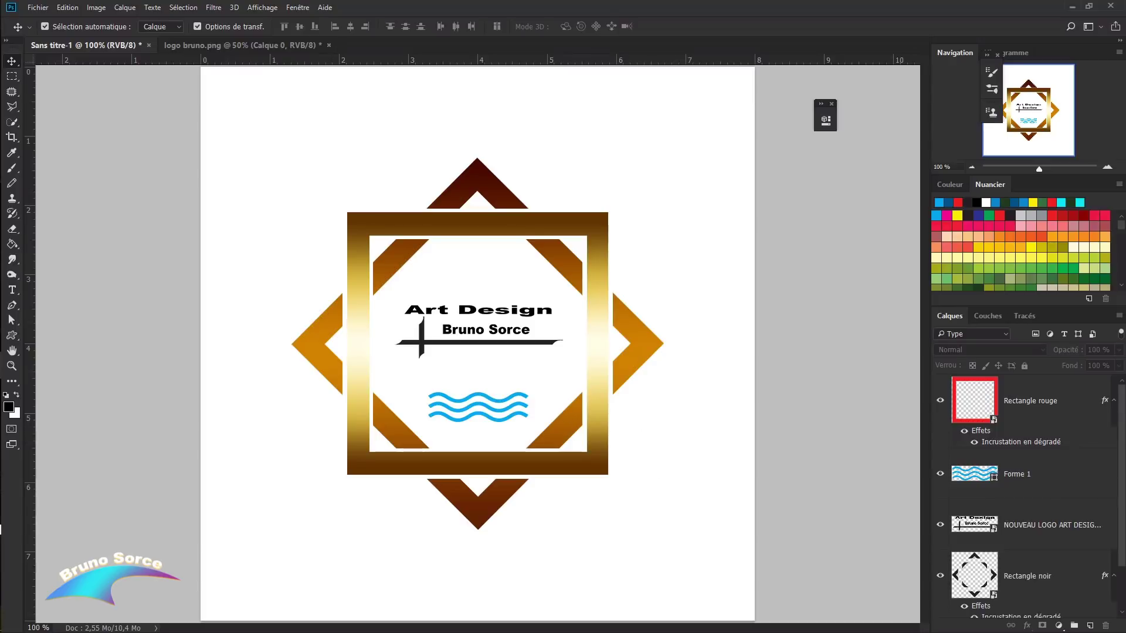
Hide the Arrière-plan layer so the gold logo sits on transparency.
scroll(1080, 581, "down", 2)
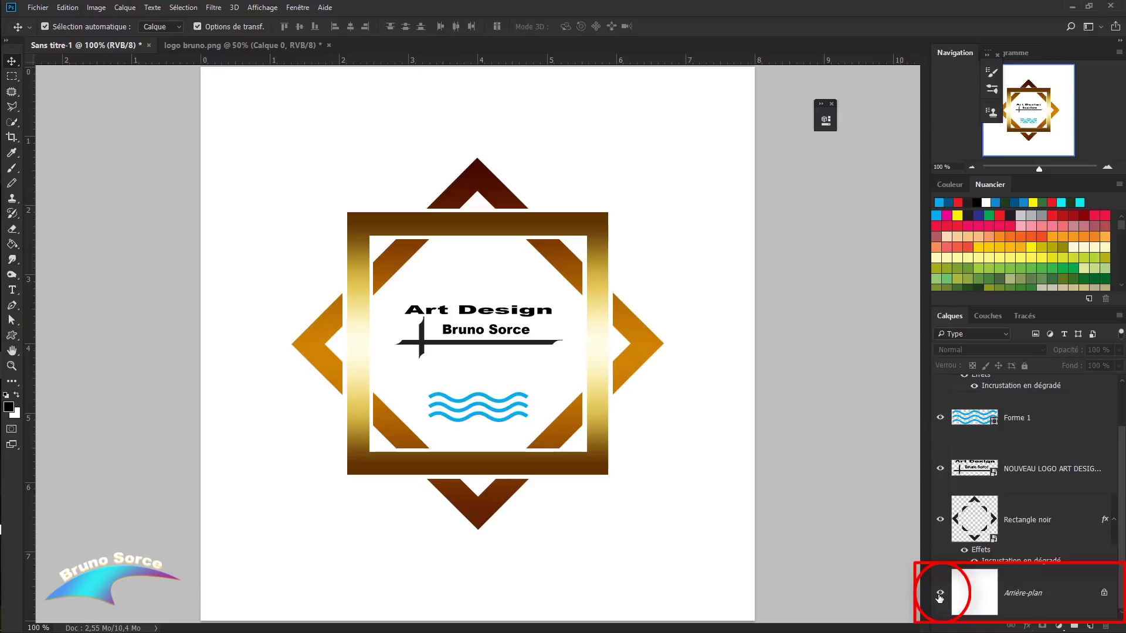
left_click(940, 598)
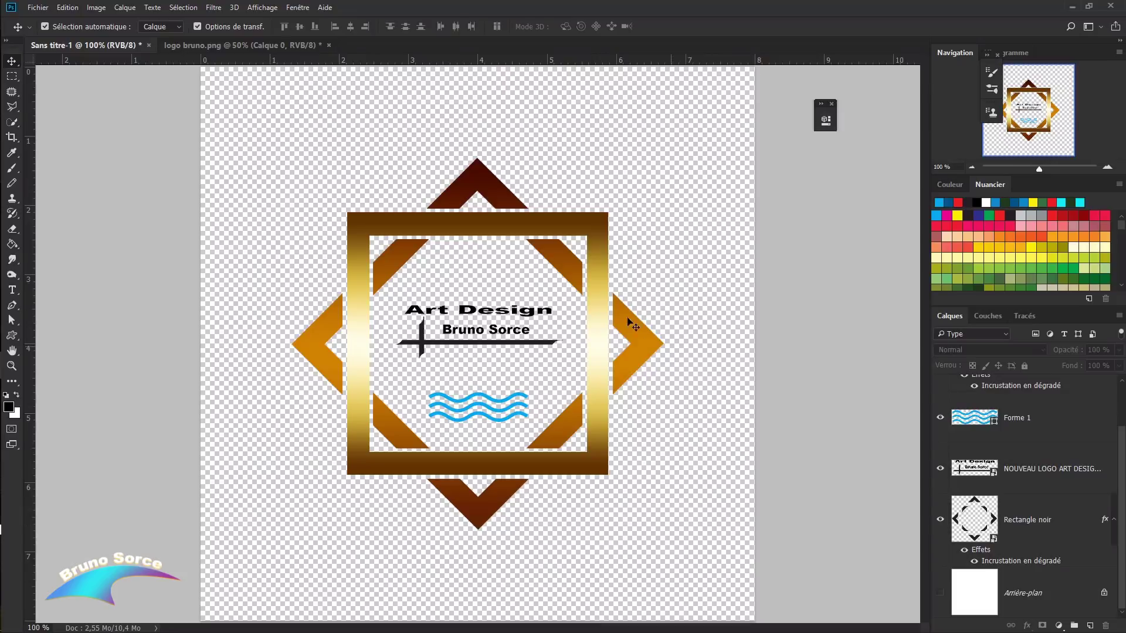
left_click(39, 7)
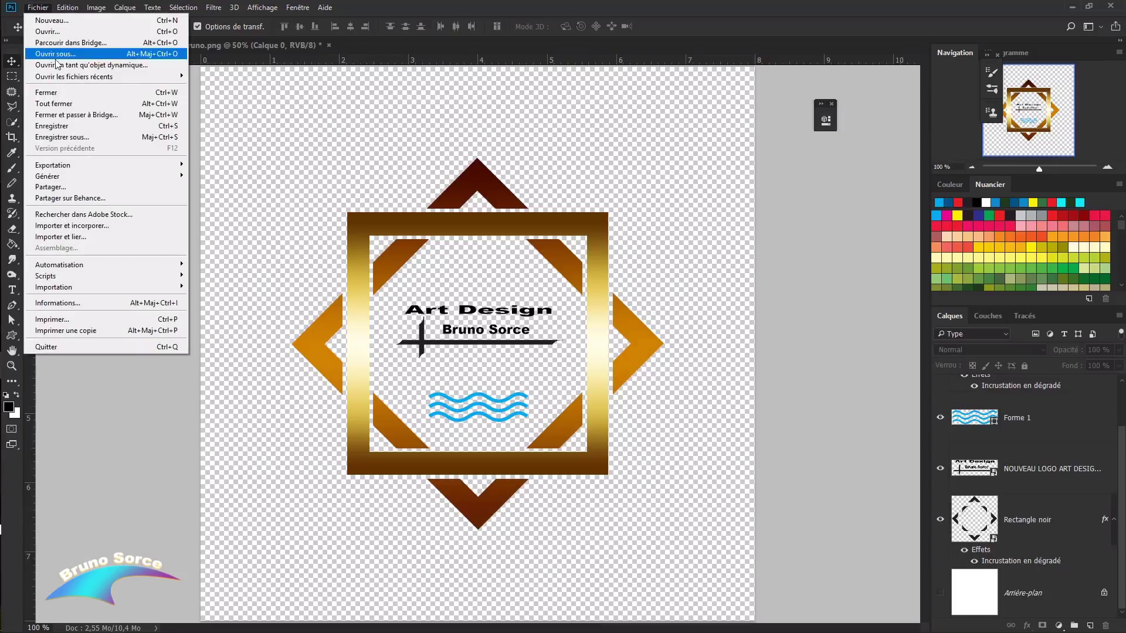
left_click(82, 139)
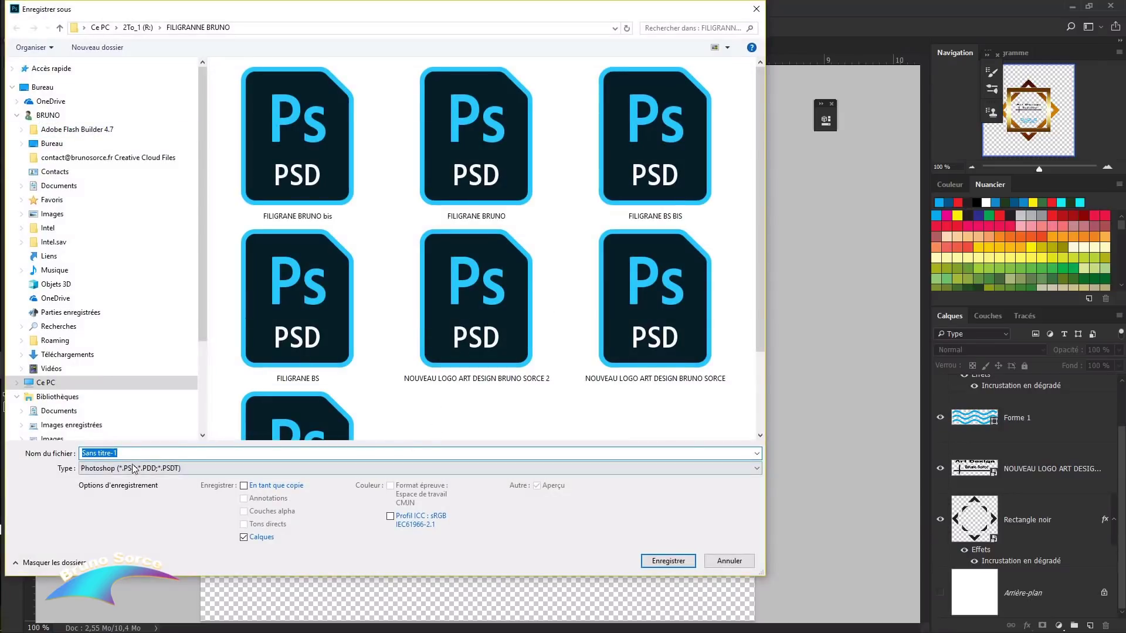
left_click(96, 469)
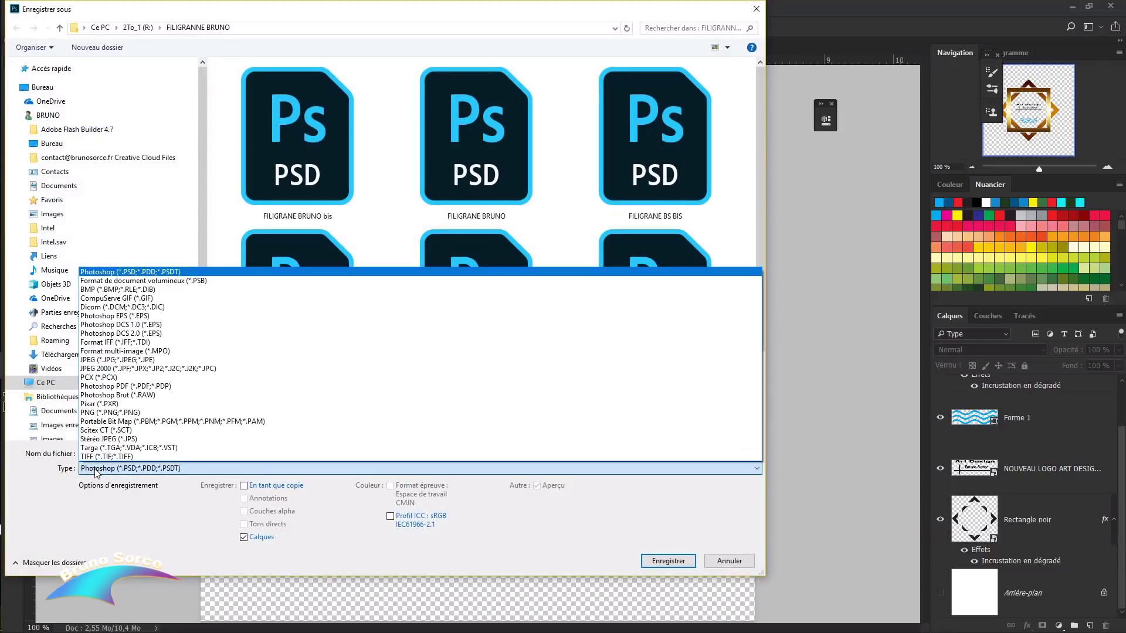
left_click(194, 547)
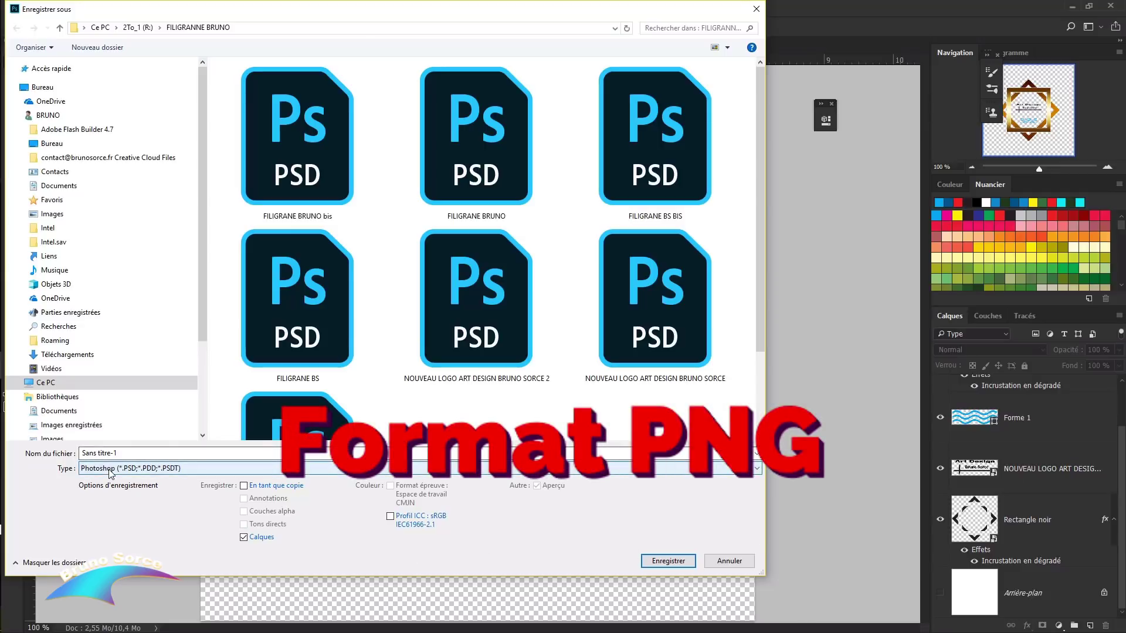
left_click(140, 469)
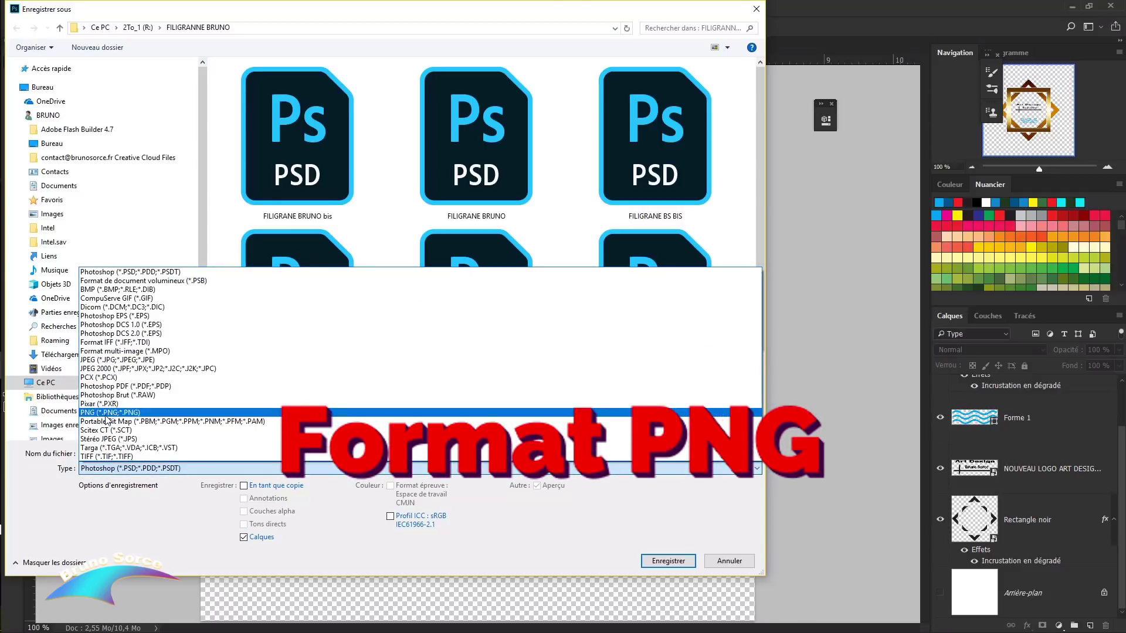
left_click(731, 562)
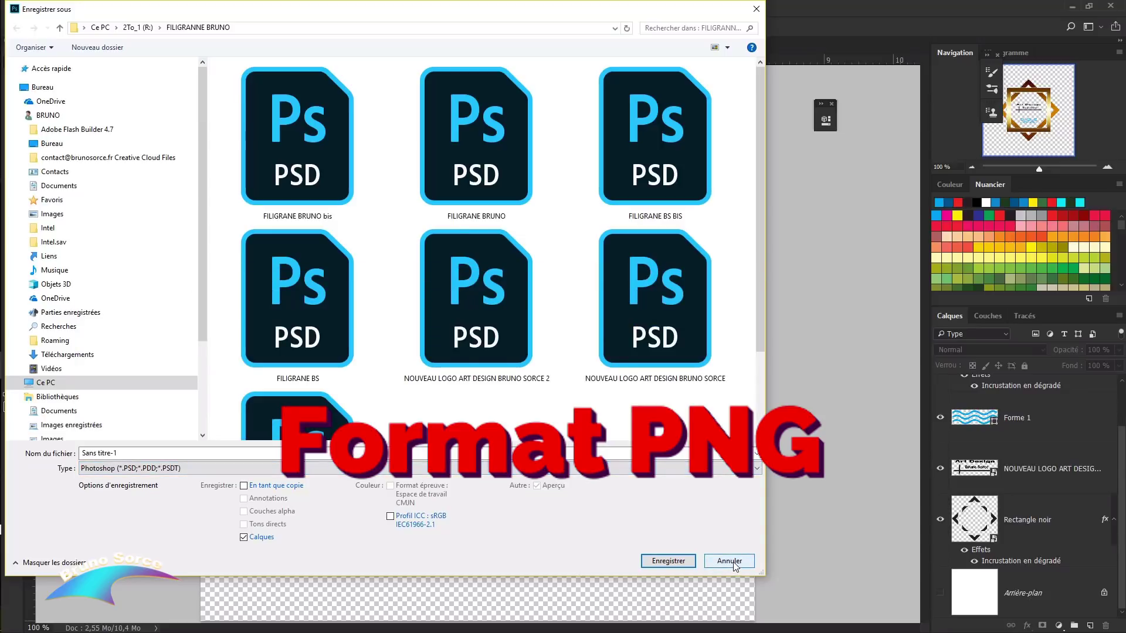
left_click(730, 562)
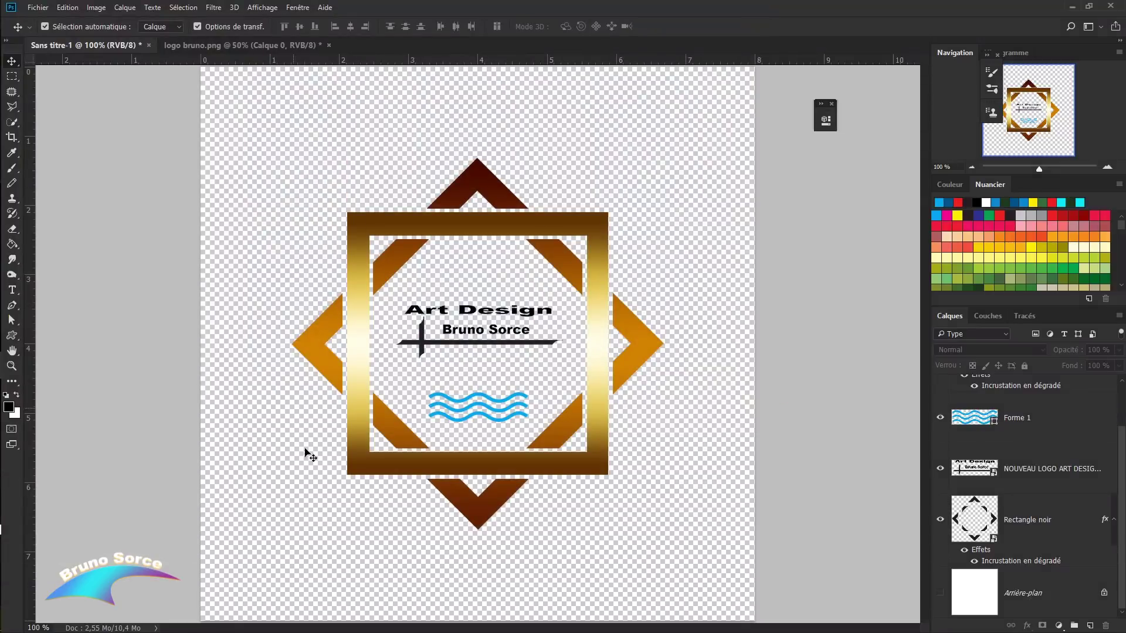